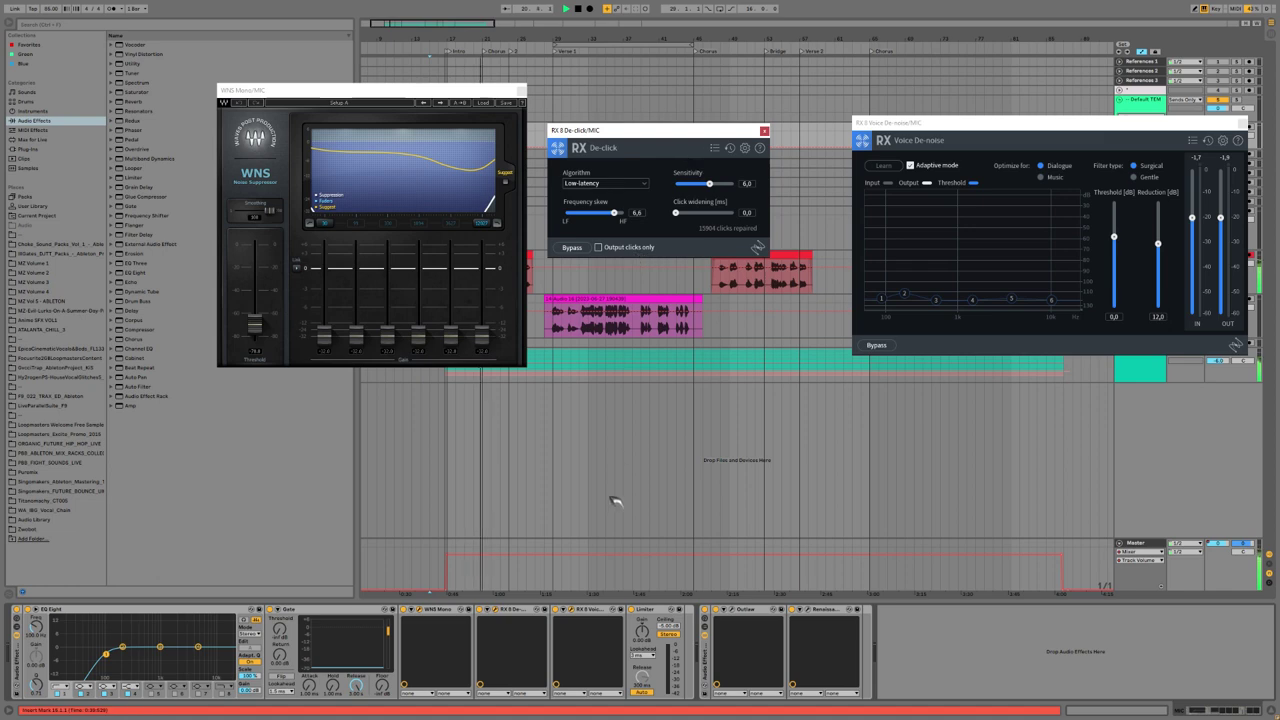
Step: Show the Outlaw and Renaissance Axx plugins on the MIC track, placing the Renaissance Axx window beside Outlaw
click(731, 610)
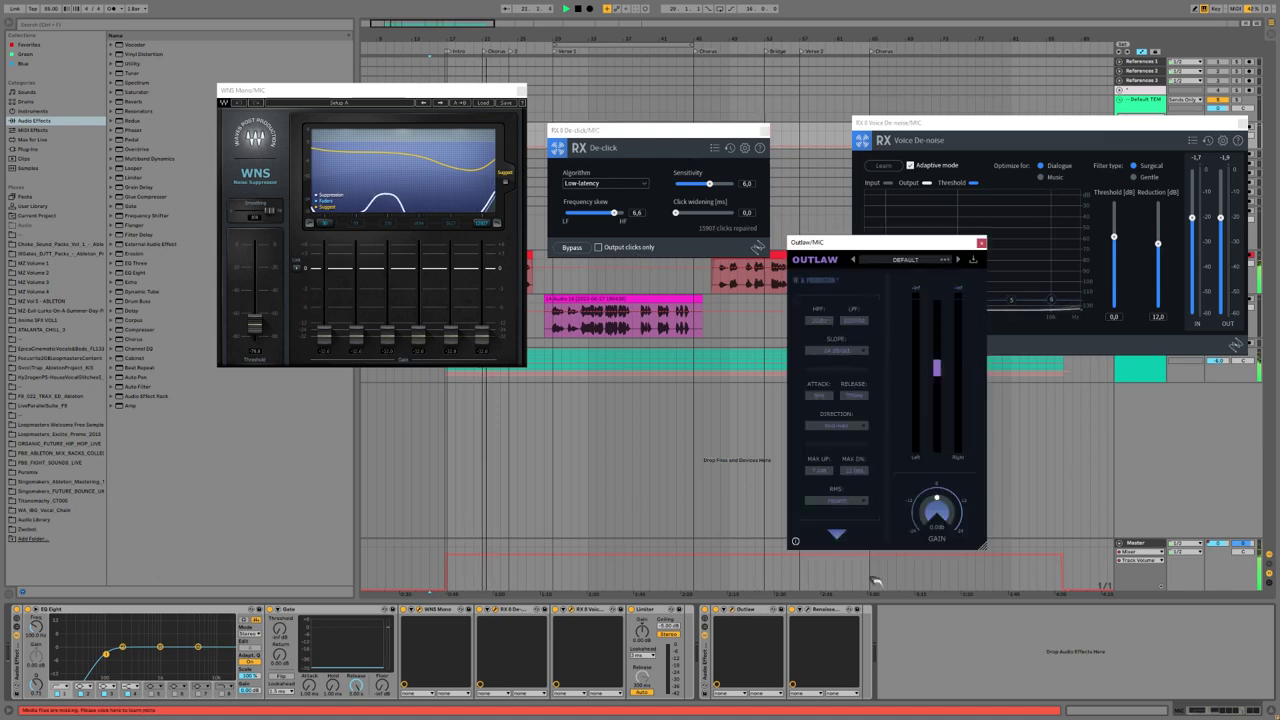
click(809, 610)
drag(383, 224, 1125, 328)
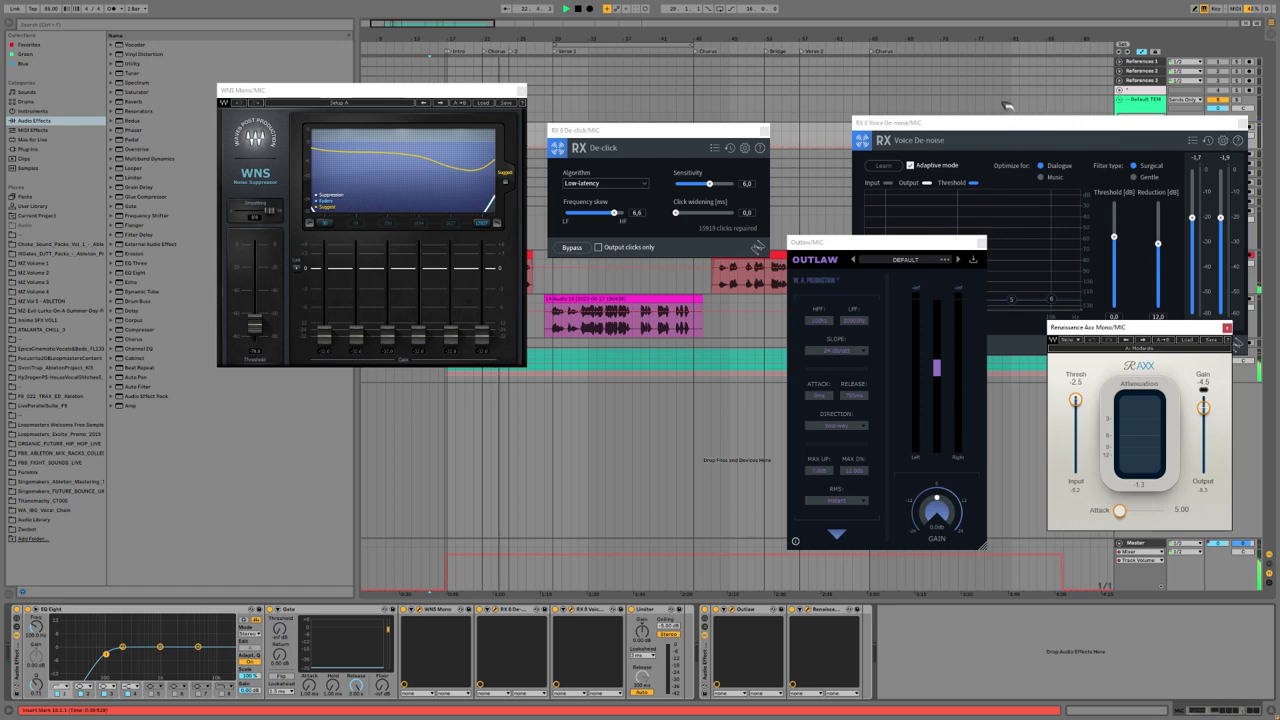
click(1003, 105)
click(1147, 132)
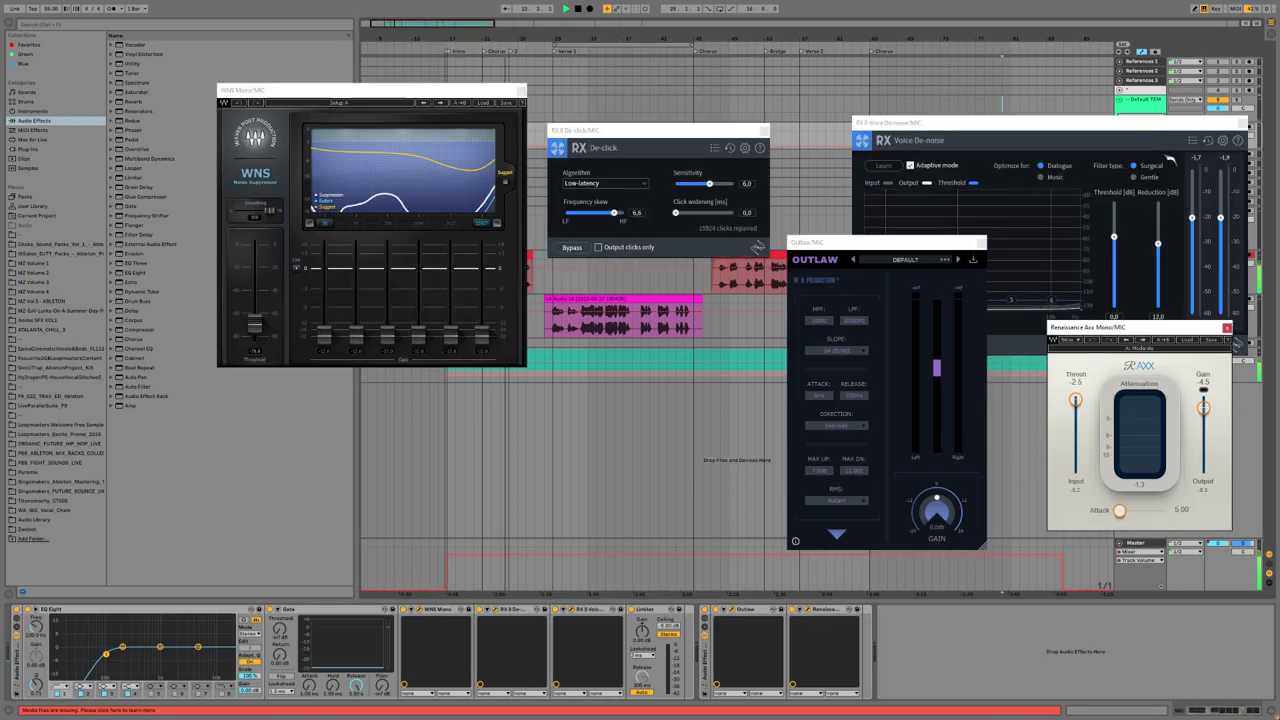
Step: Inspect the Vitamin multiband compressors on the B Multiband and T Multiband tracks
click(1143, 155)
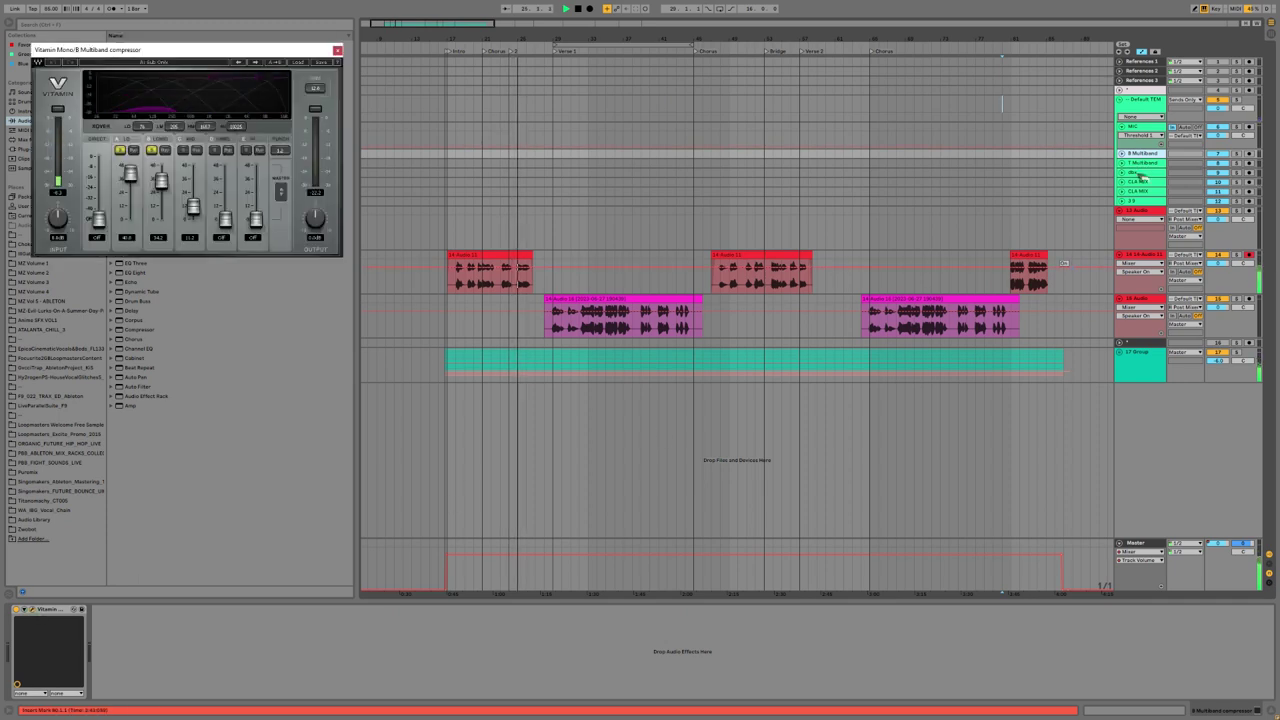
click(1141, 163)
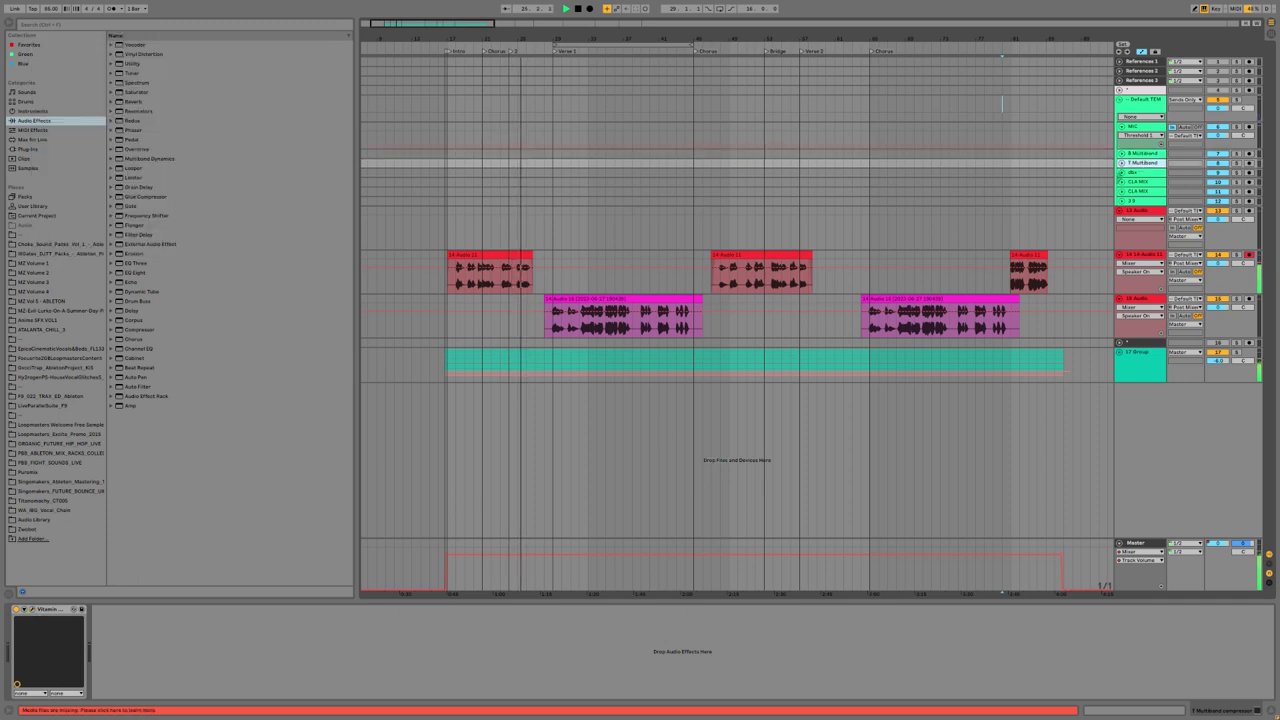
click(32, 609)
Step: Show the dbx-160 compressor and RDeEsser on the dbx track with their windows side by side
click(1142, 173)
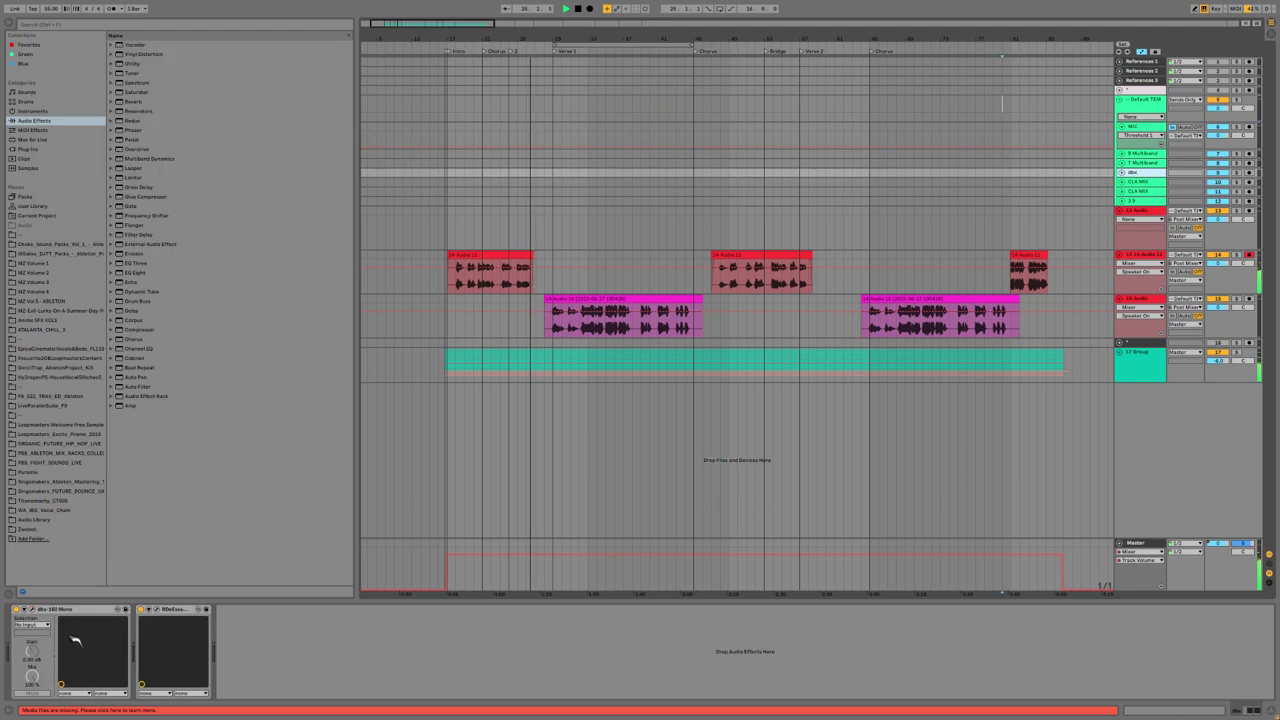
click(35, 609)
click(155, 609)
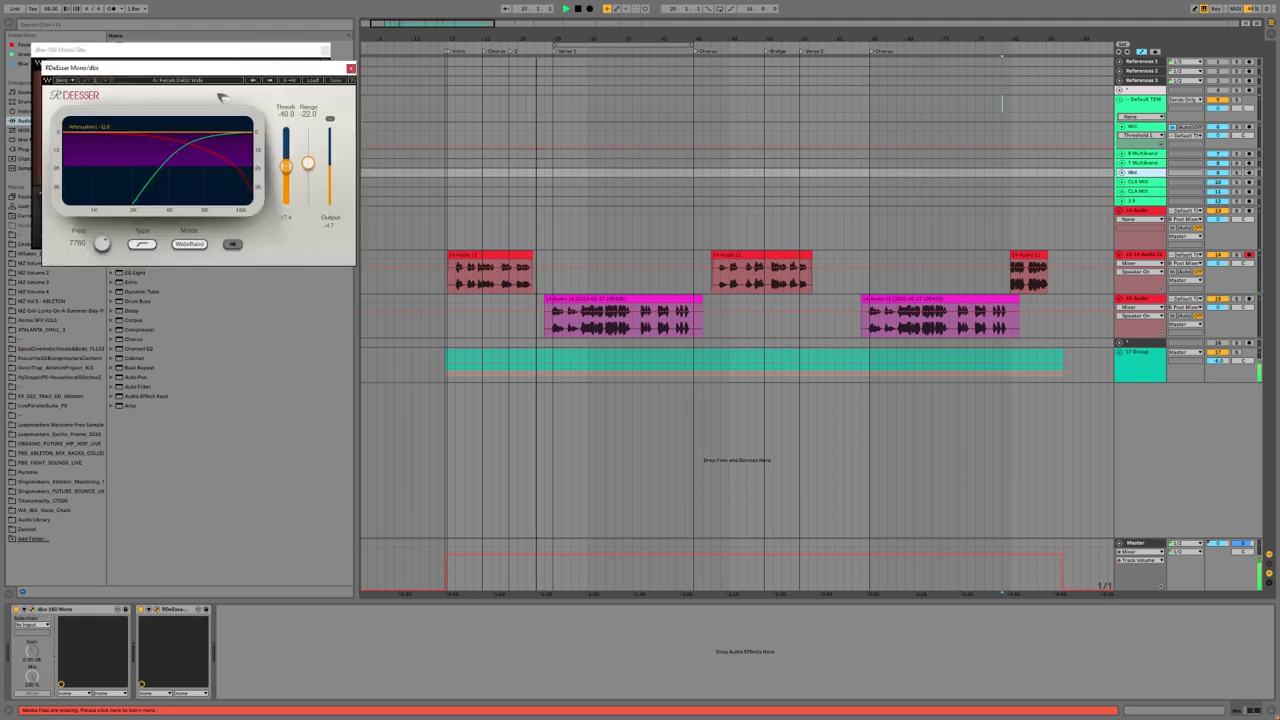
drag(248, 68, 626, 79)
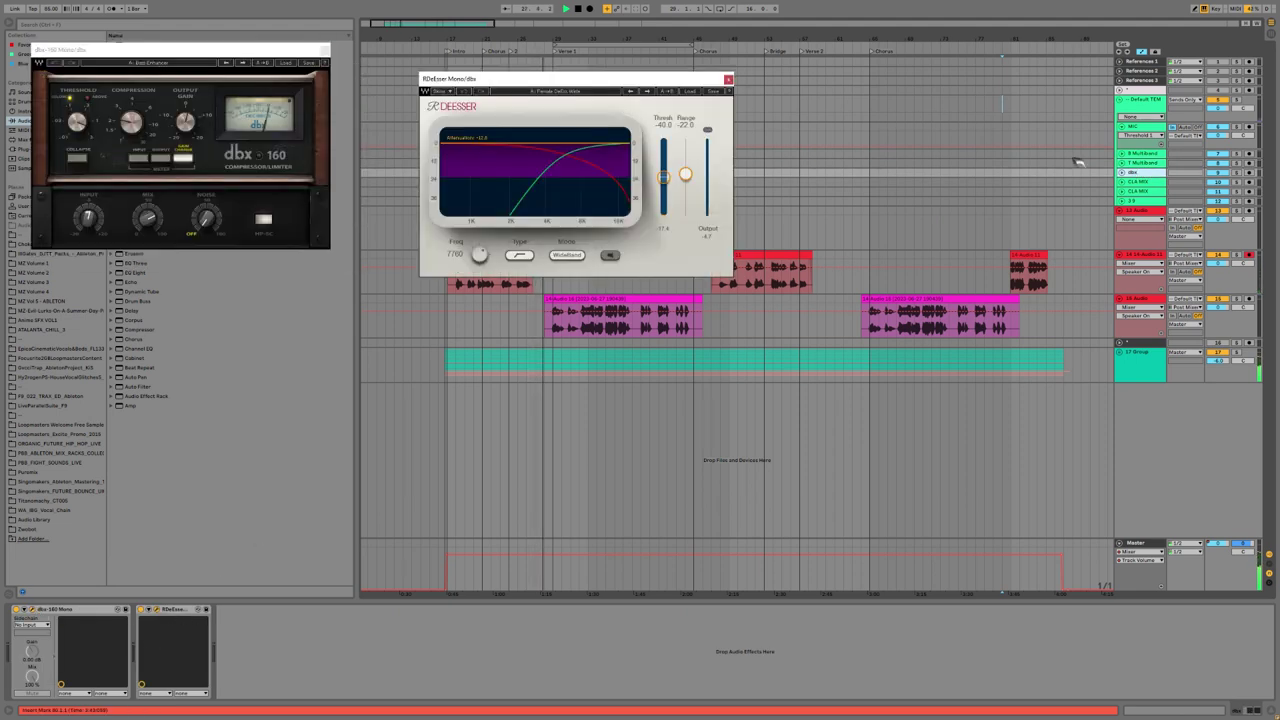
Step: Show both CLA MixDown plugins on the first CLA MIX track with their windows side by side
click(1154, 184)
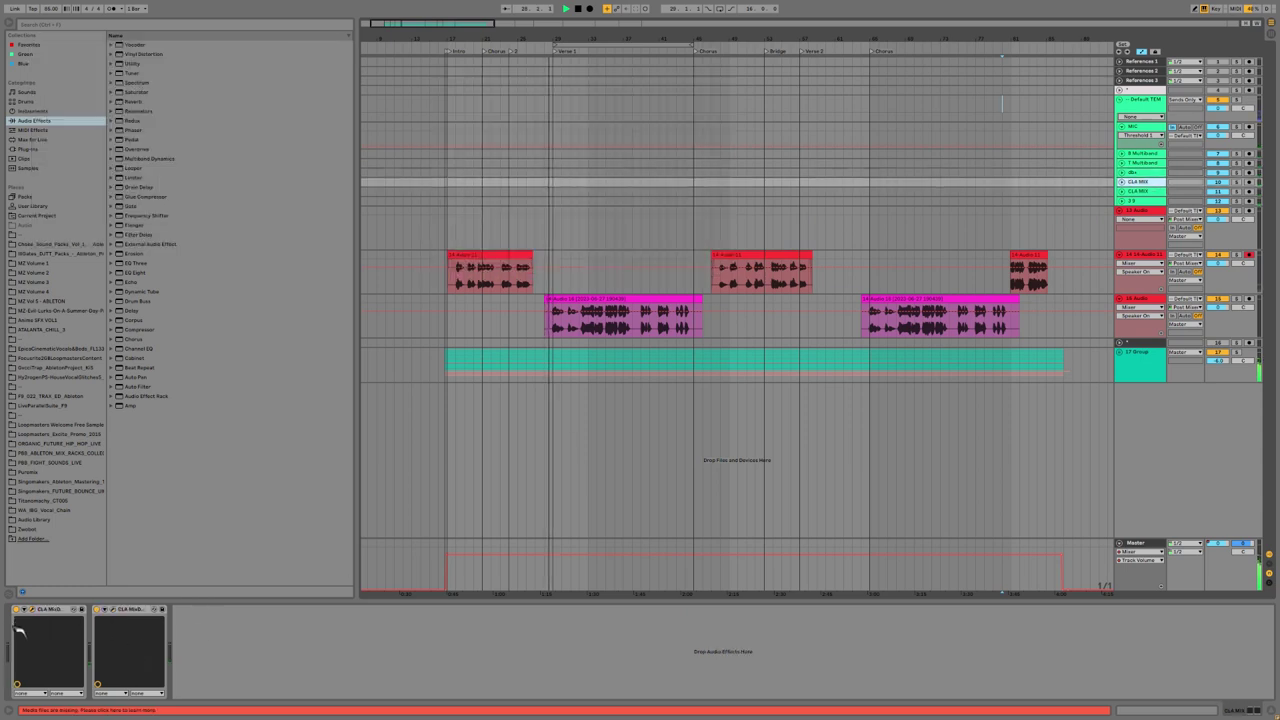
click(32, 609)
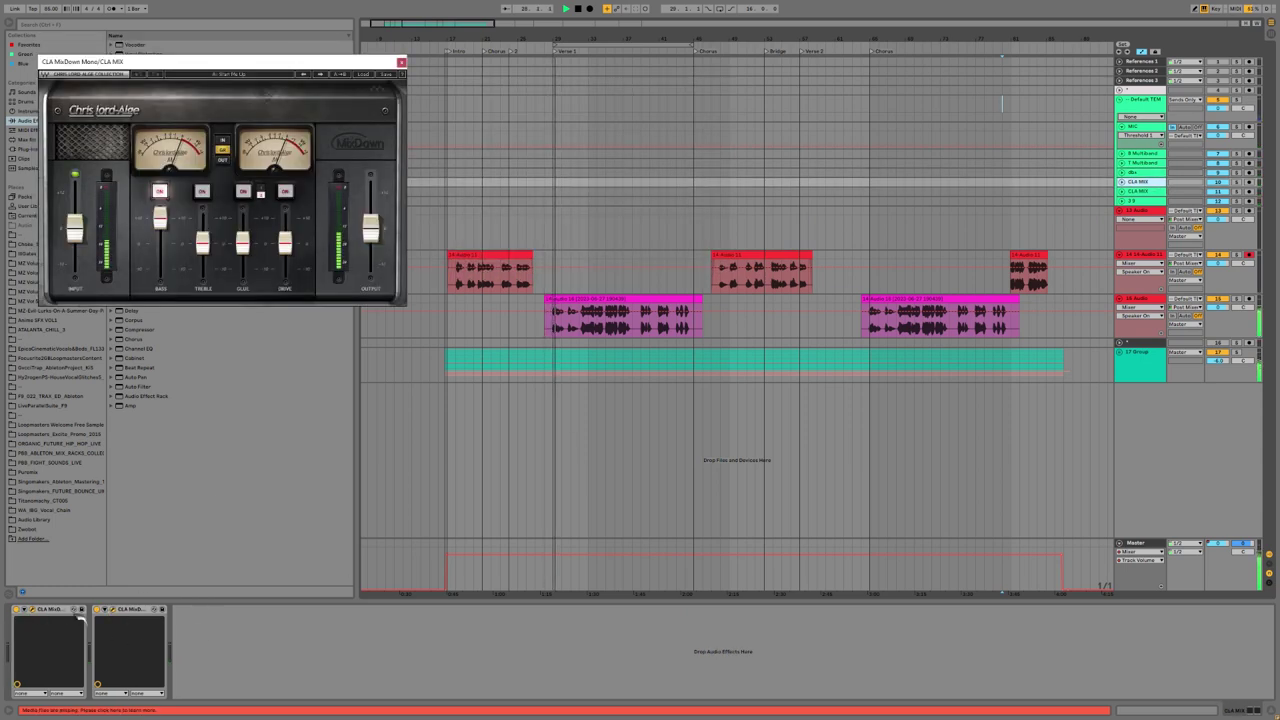
drag(227, 66, 641, 77)
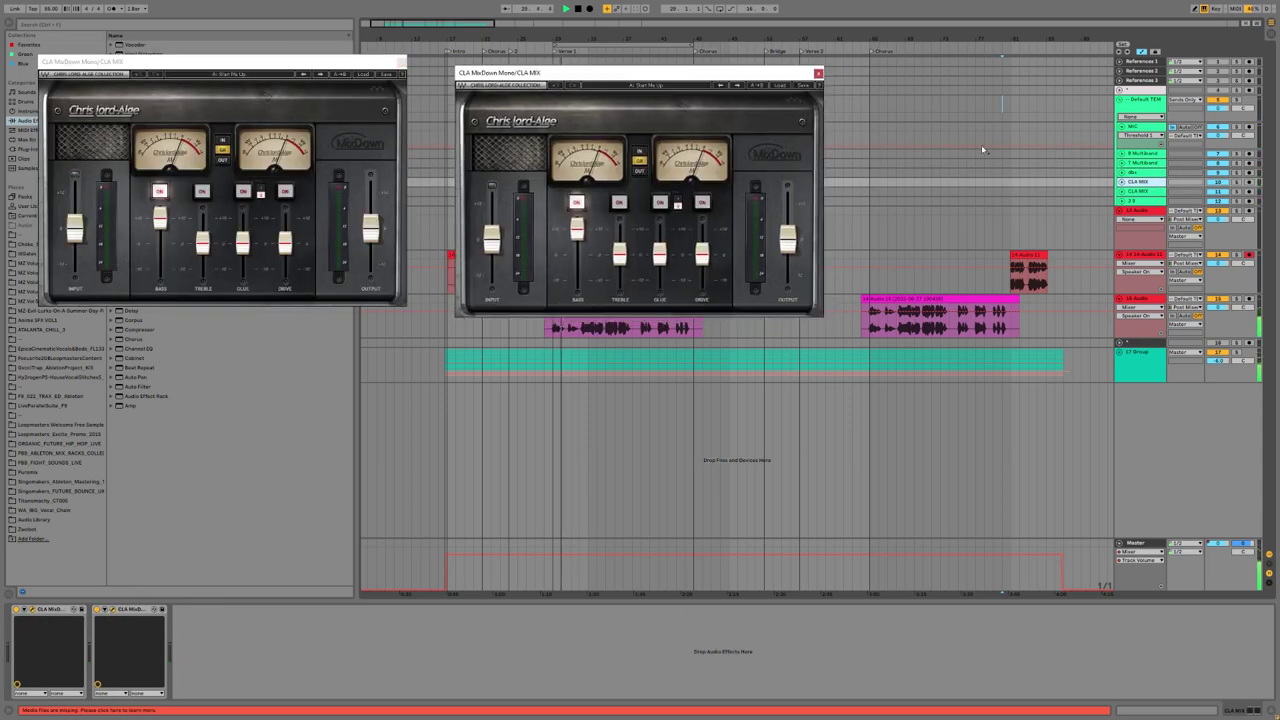
Step: Show the Vitamin and RDeEsser plugins on the second CLA MIX track with their windows side by side
click(1150, 191)
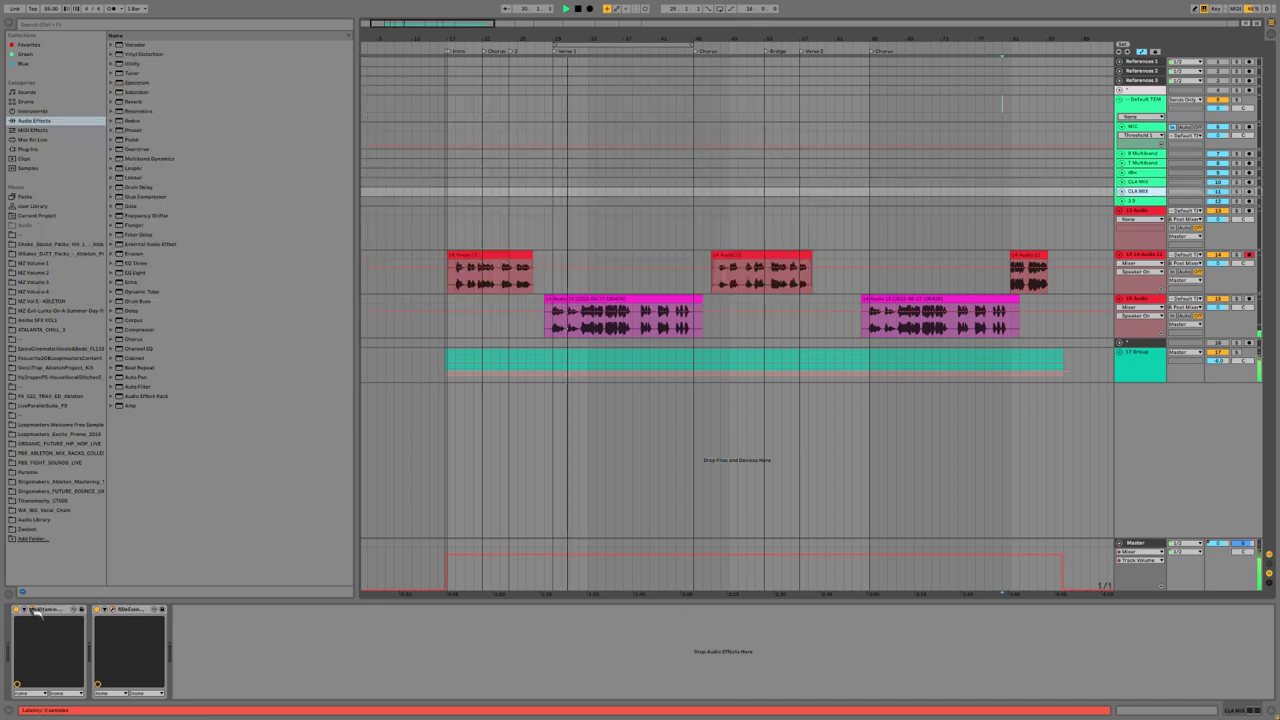
click(32, 609)
click(113, 609)
drag(176, 56, 538, 62)
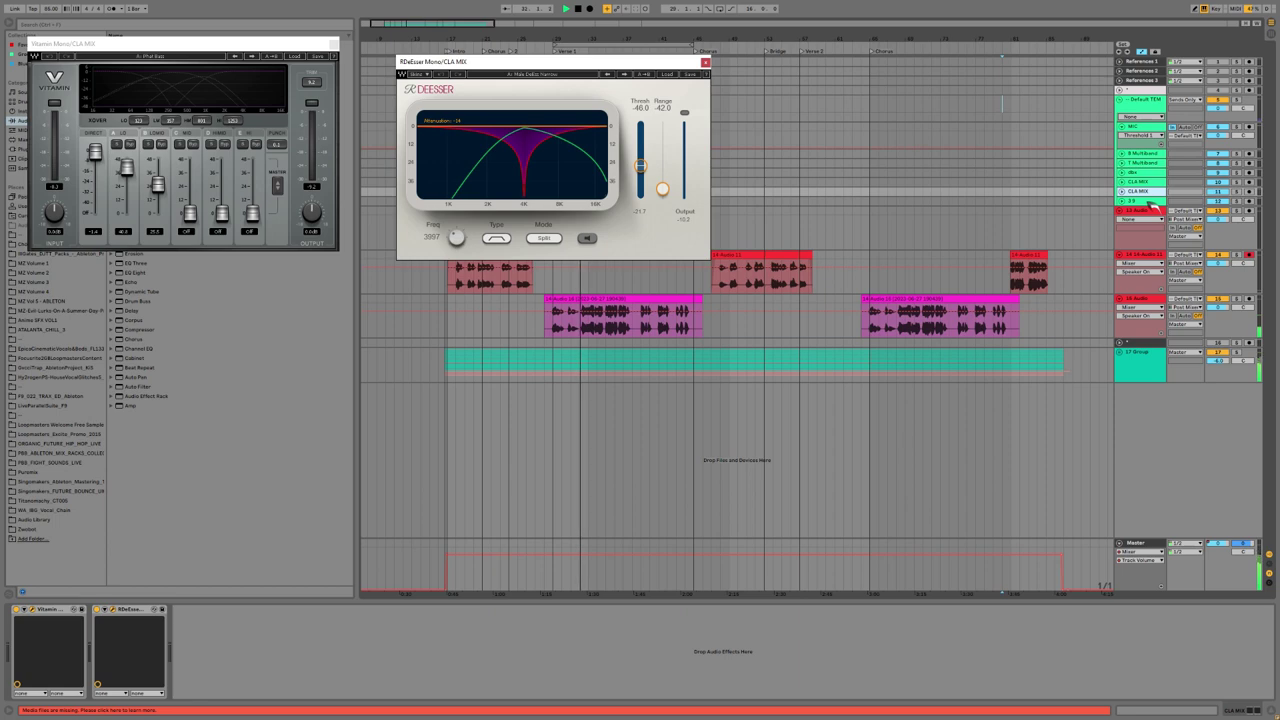
Step: View Neutron Elements and Ozone Elements side by side on the track below the CLA MIX tracks, and close both windows
click(1150, 201)
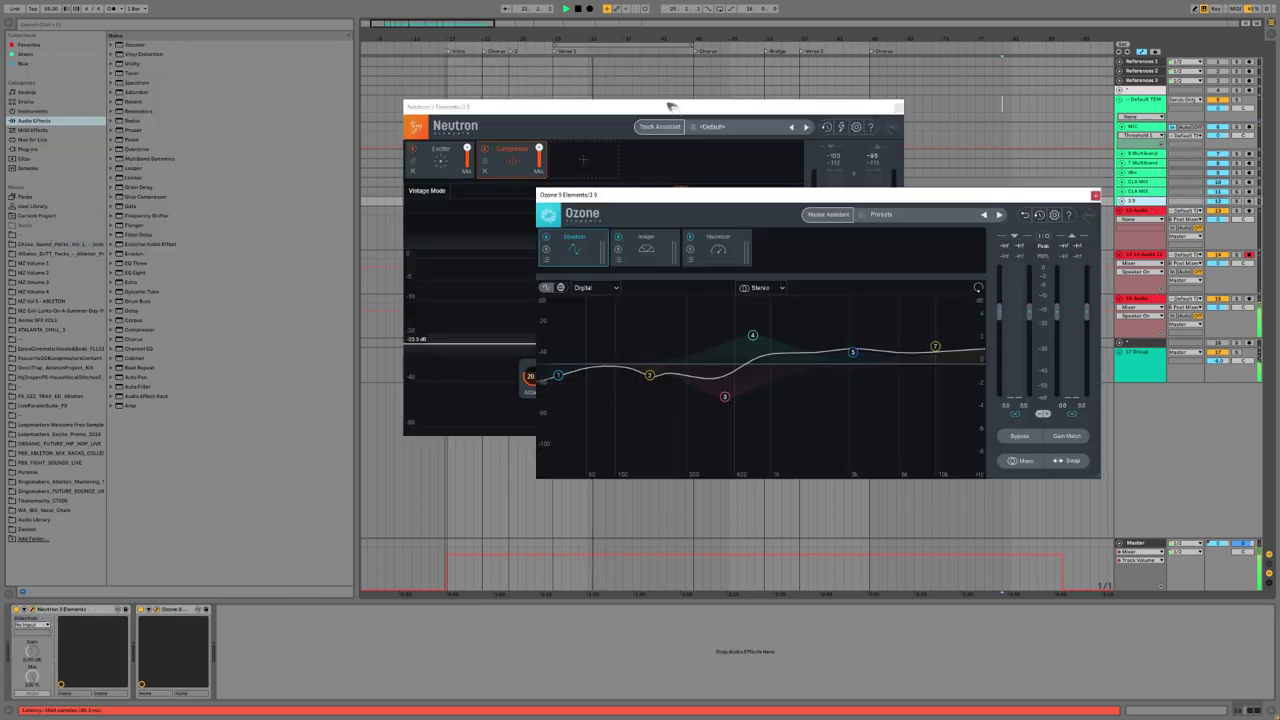
drag(701, 106, 300, 122)
drag(766, 195, 766, 165)
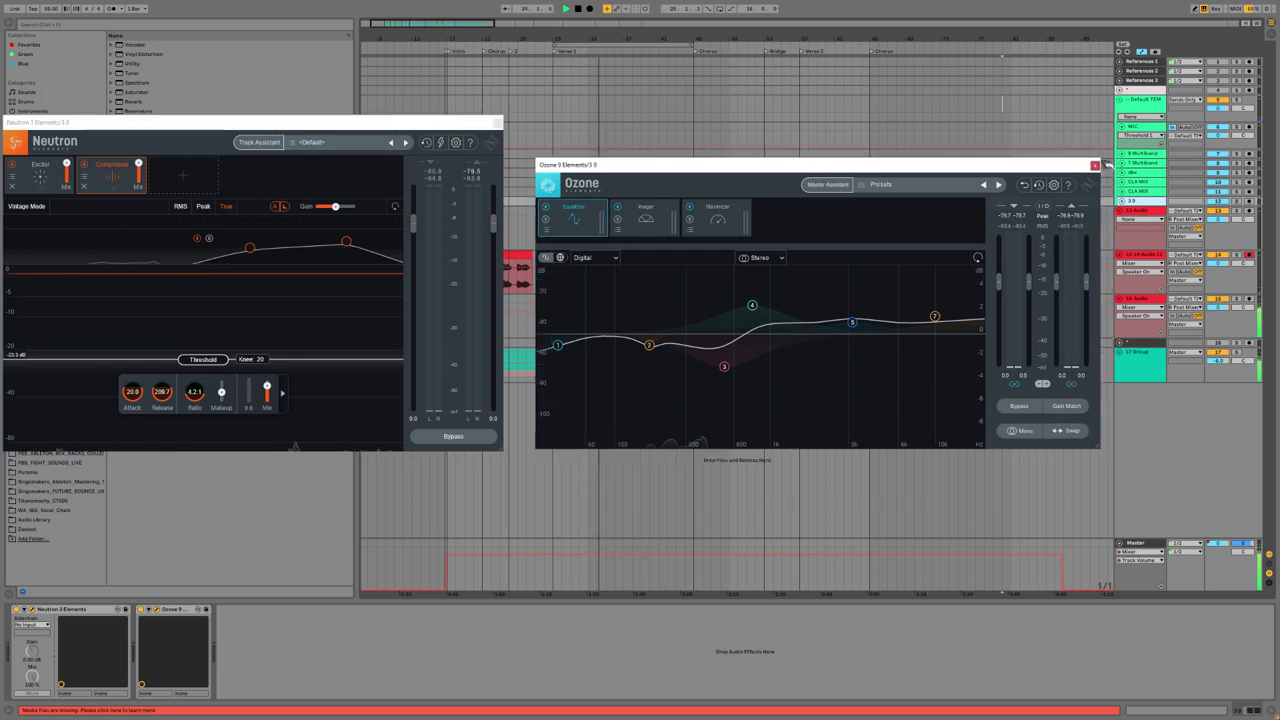
click(1095, 165)
click(498, 123)
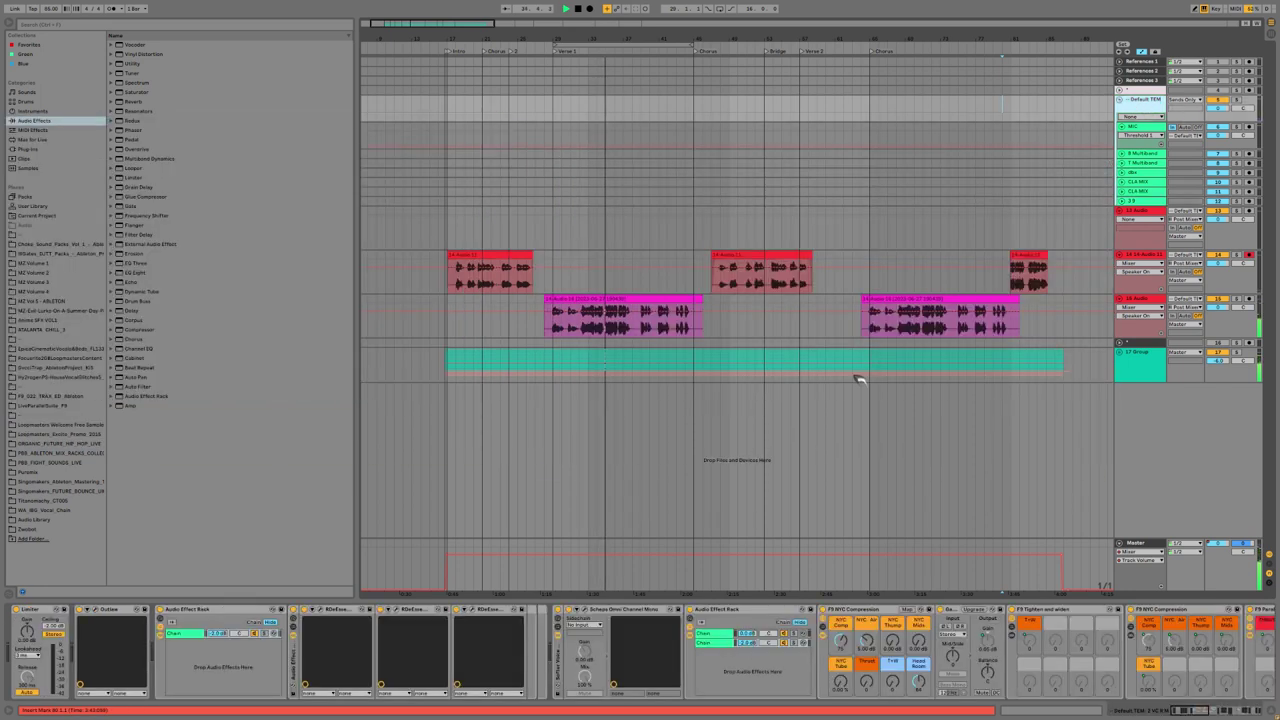
Step: View Outlaw and the three RDeEsser plugins on the Default TEM group track, and close the de-esser windows
click(97, 609)
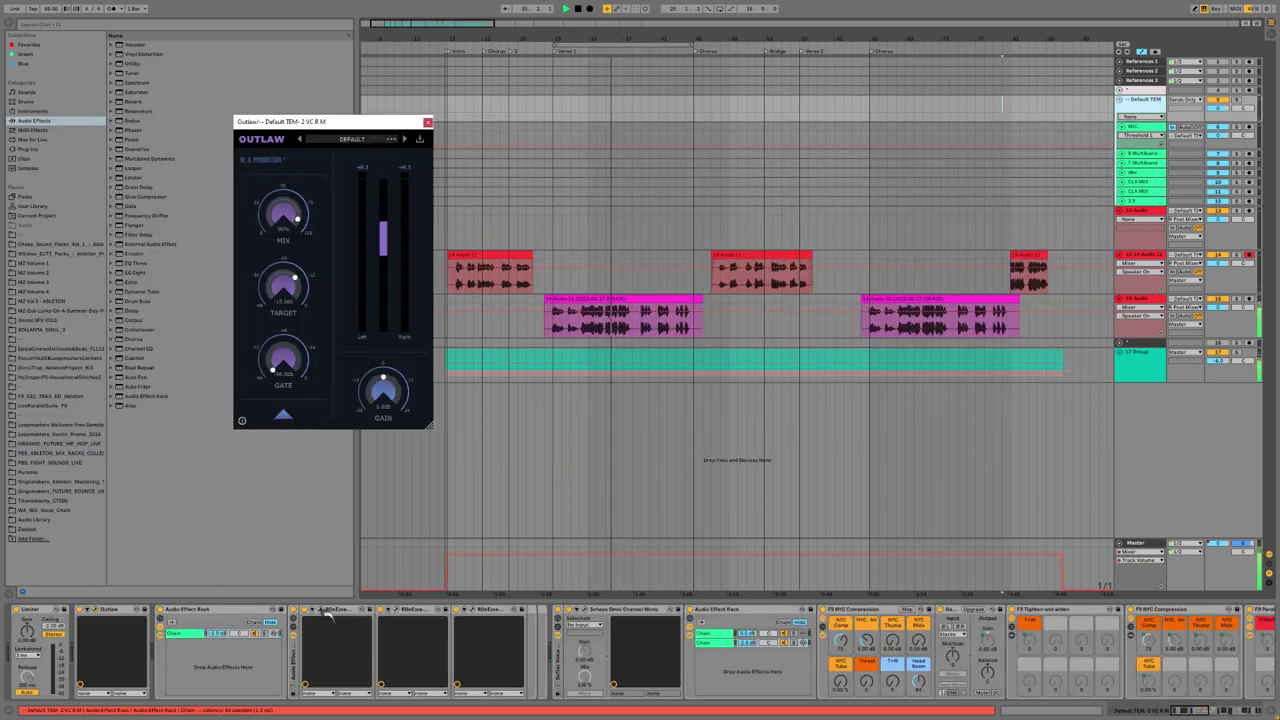
click(398, 609)
click(318, 609)
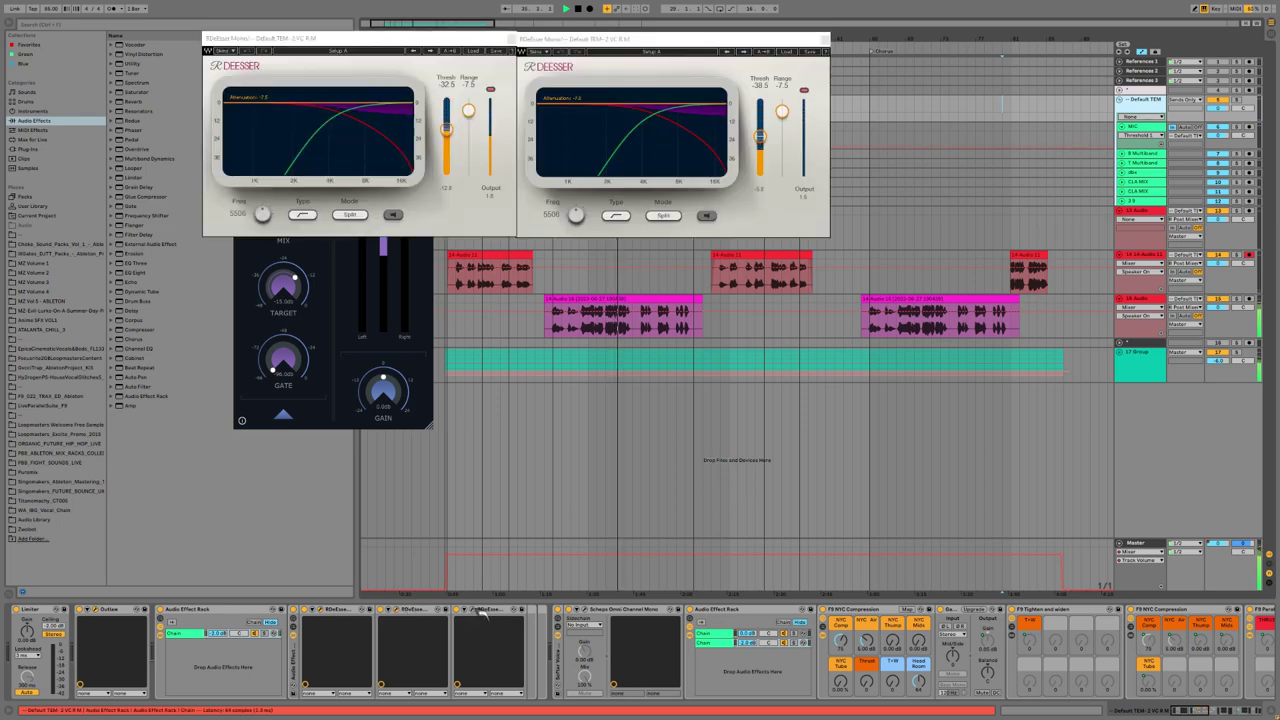
click(470, 609)
click(511, 38)
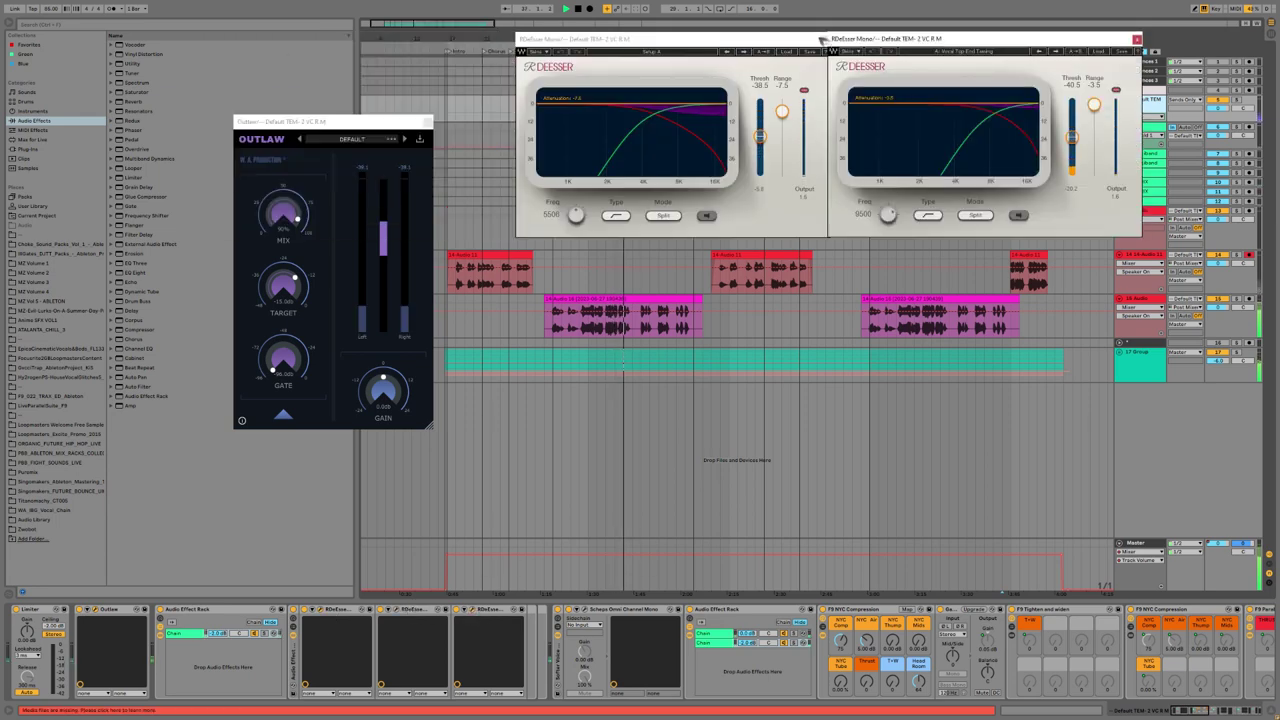
click(823, 38)
click(1136, 39)
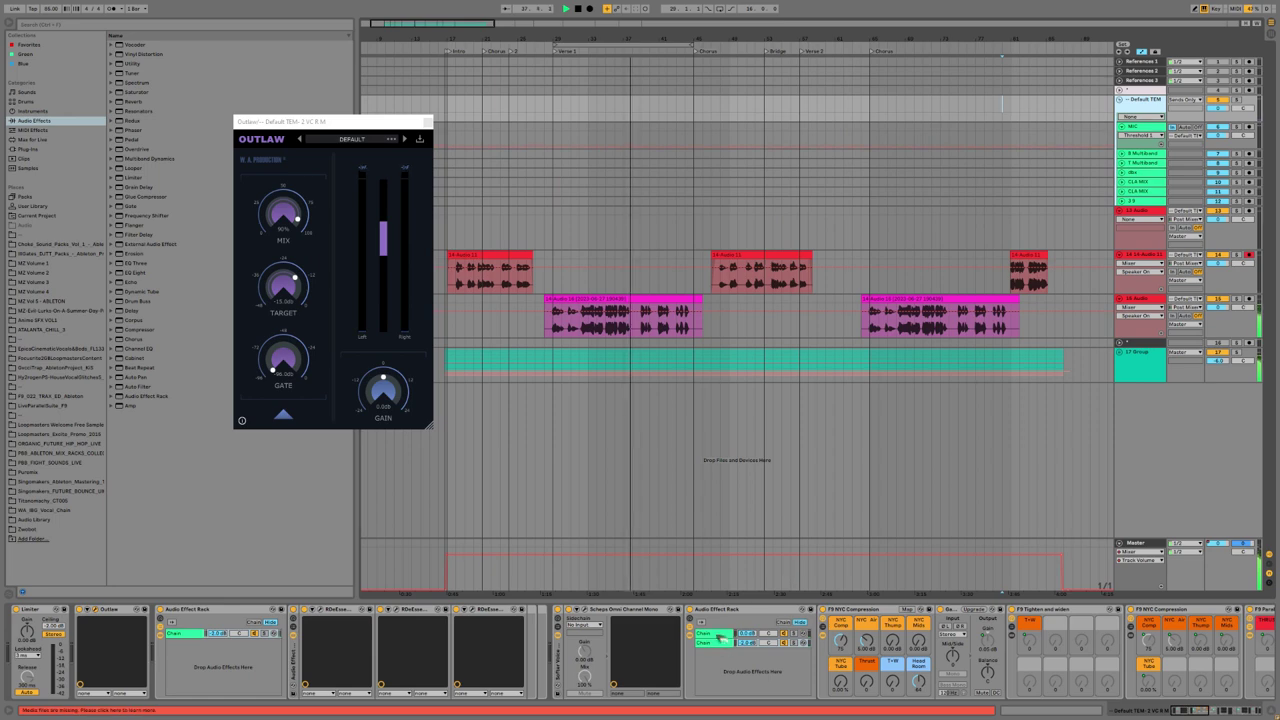
Step: Review PhoenixVerb and the WLM Plus loudness meter at the end of the Default TEM chain, and close the open plugin windows
drag(1195, 710, 1249, 712)
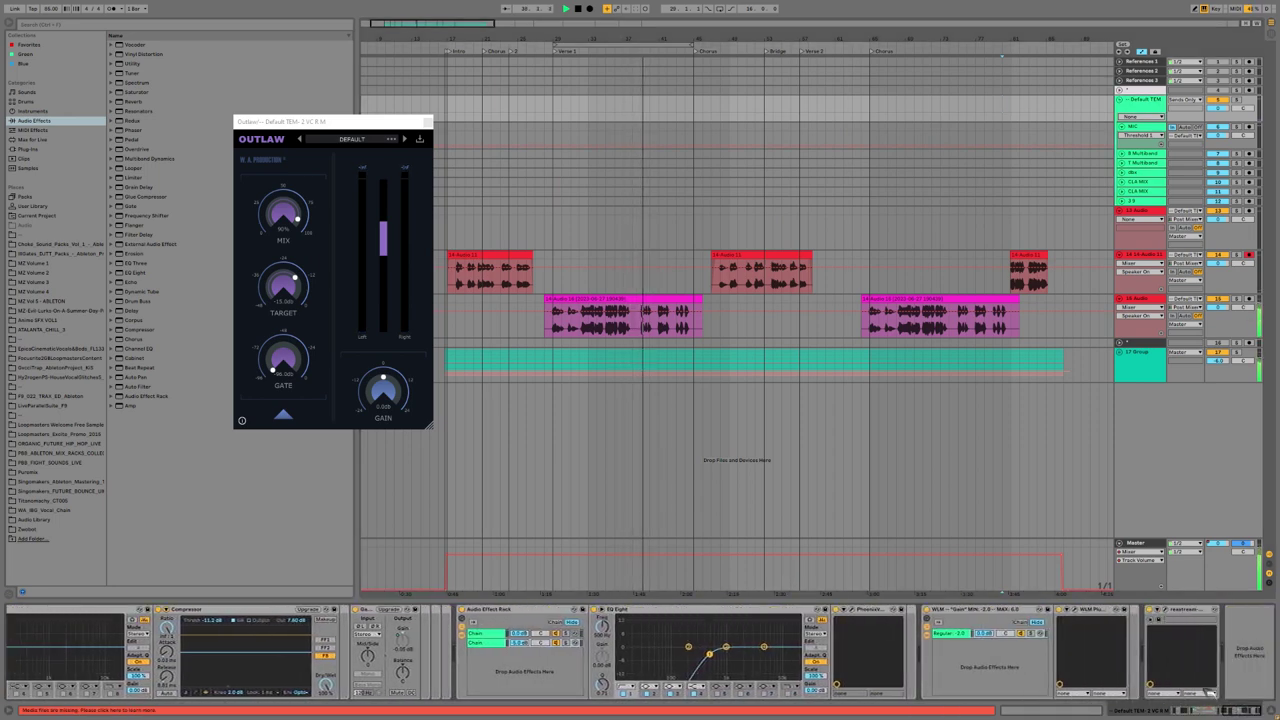
click(862, 612)
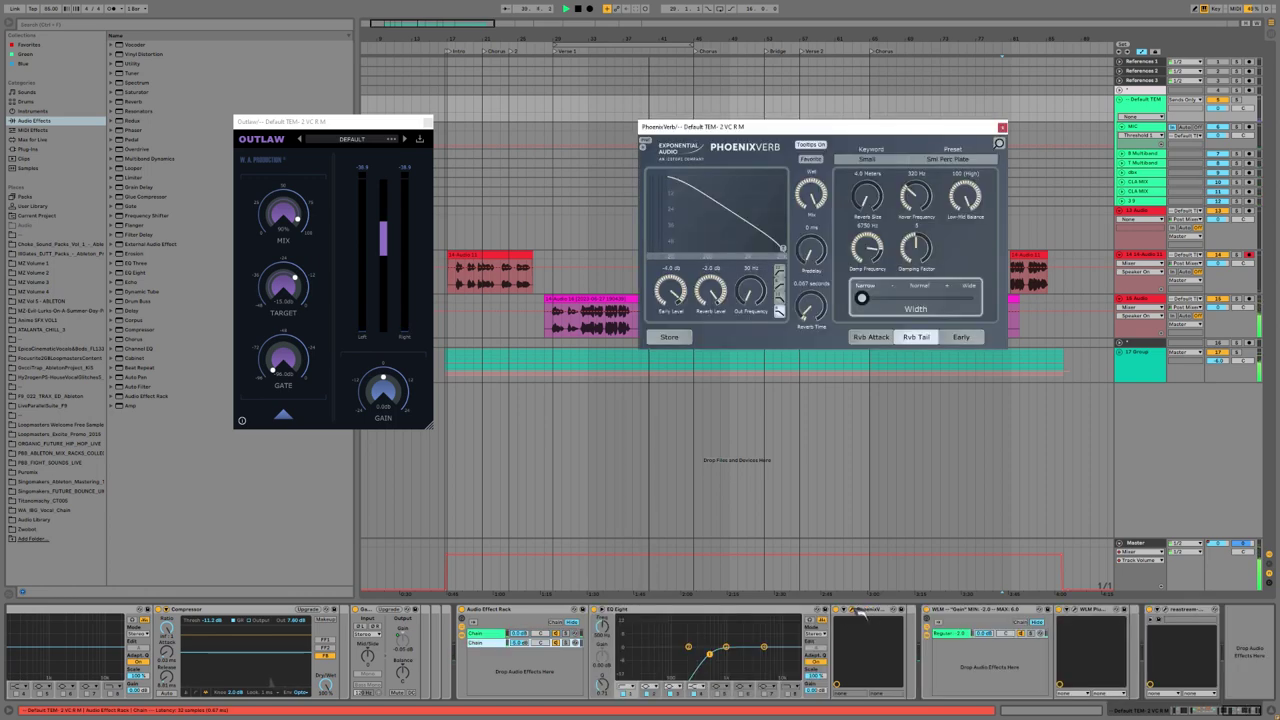
click(1003, 127)
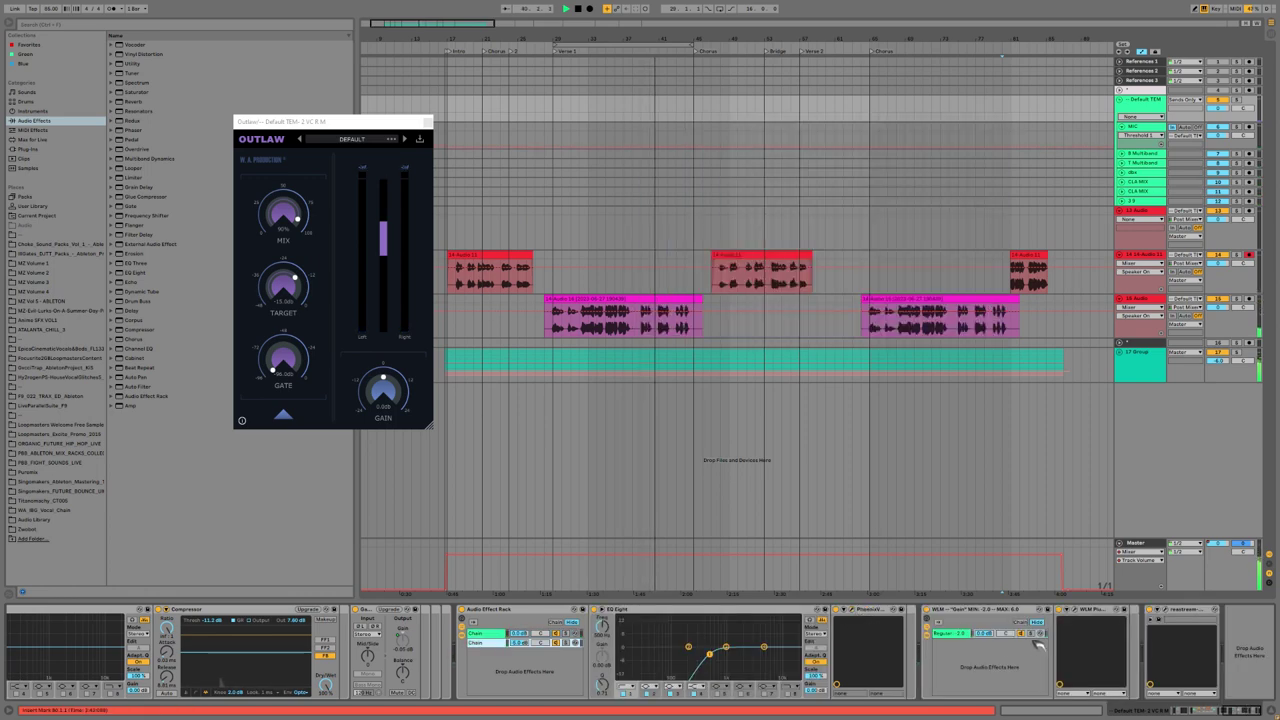
click(1080, 613)
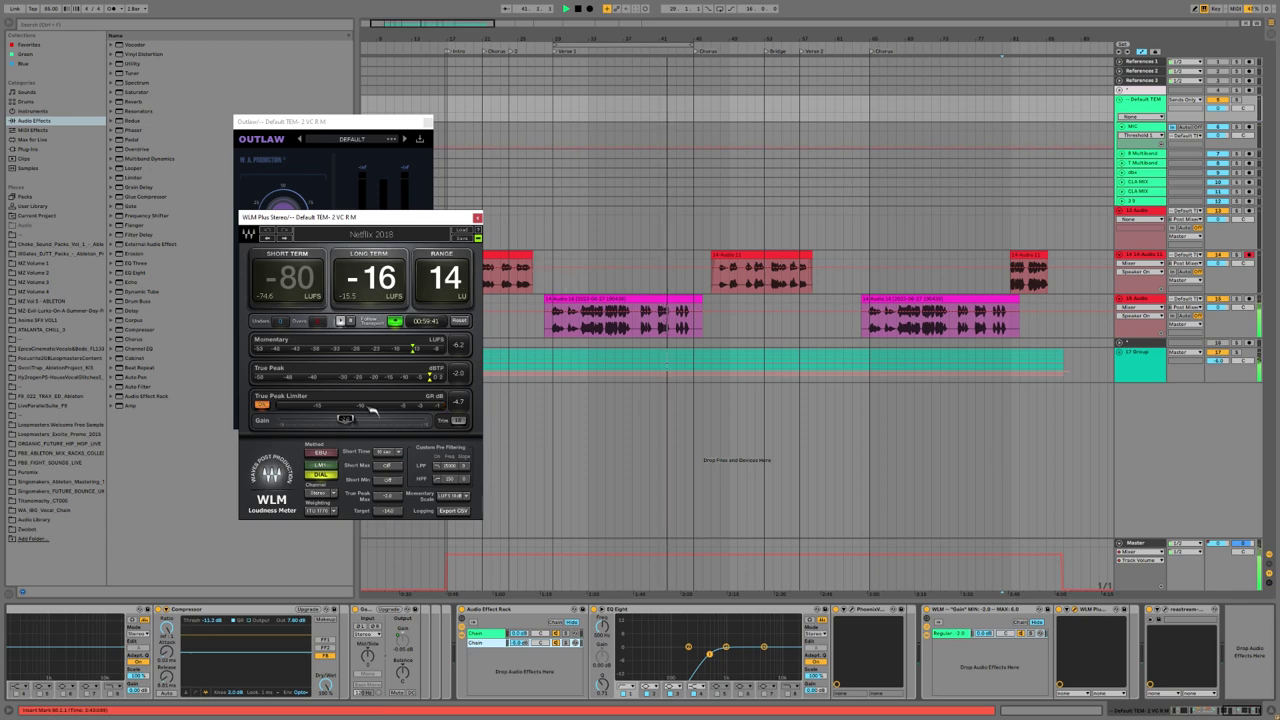
click(477, 217)
click(427, 122)
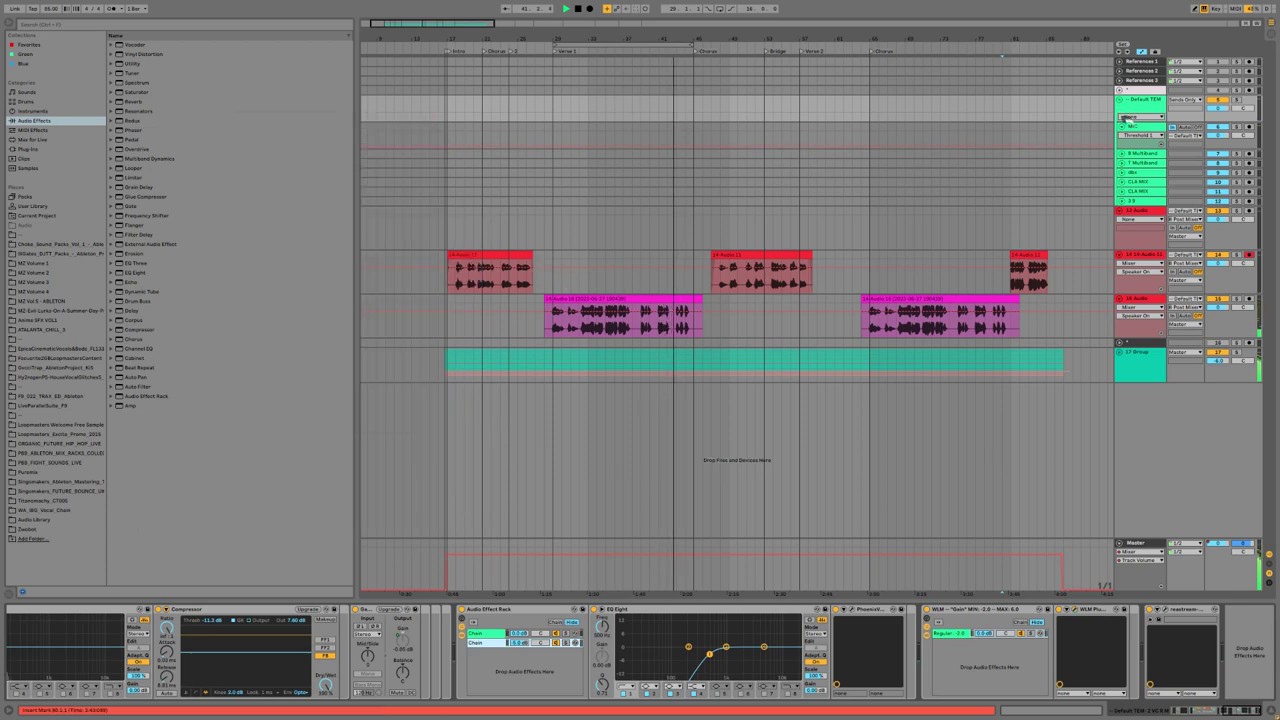
Step: Collapse the Default TEM group and open PhoenixVerb from the second rack chain on the 14-Audio 11 track
click(1121, 100)
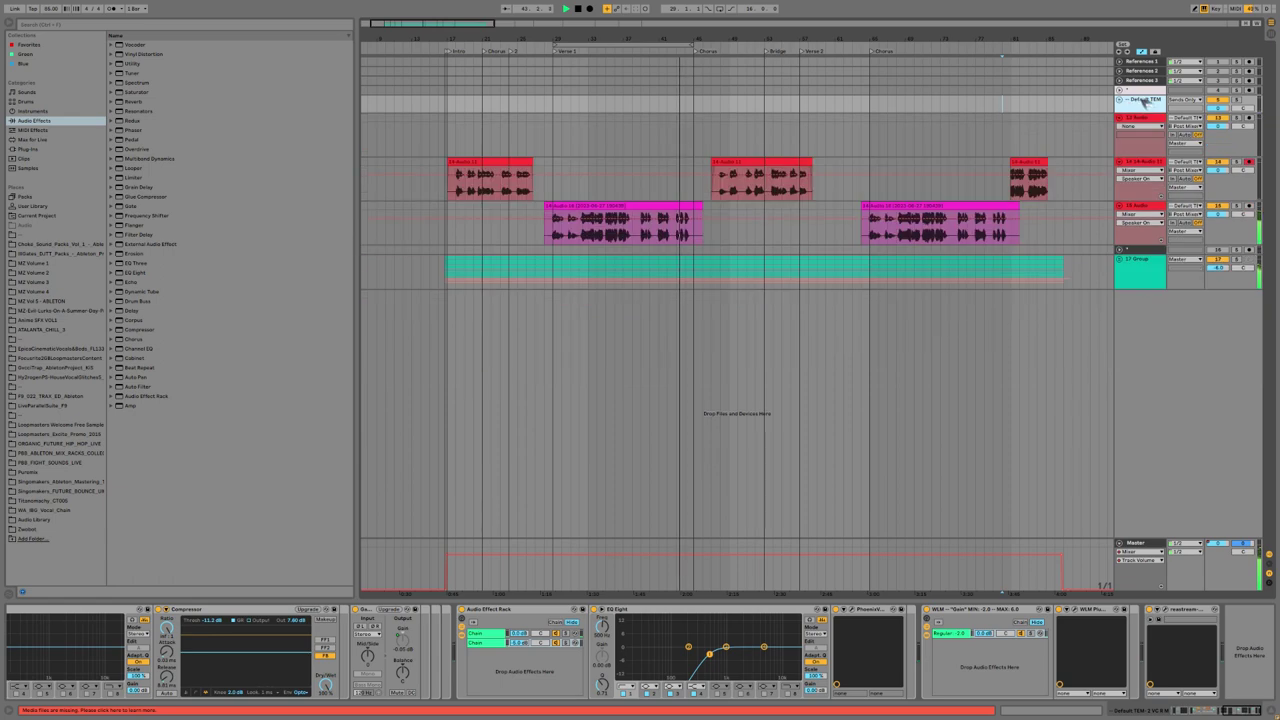
click(1150, 120)
click(1147, 162)
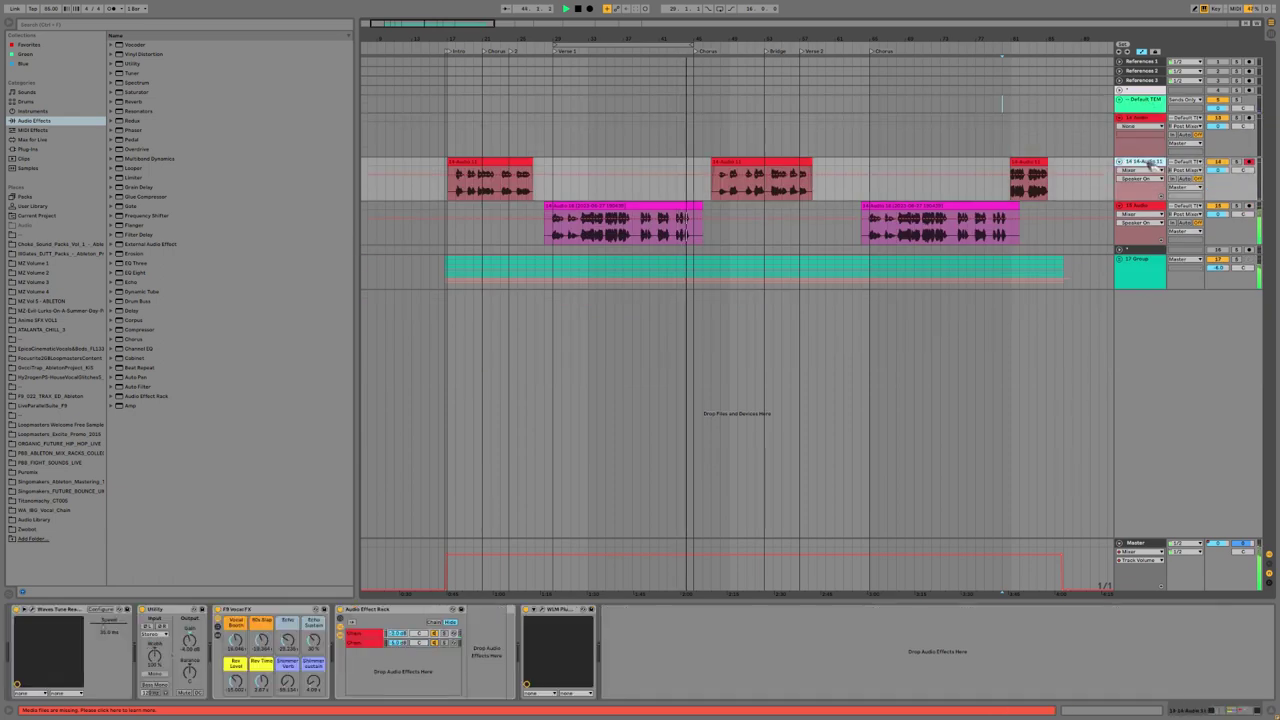
click(400, 643)
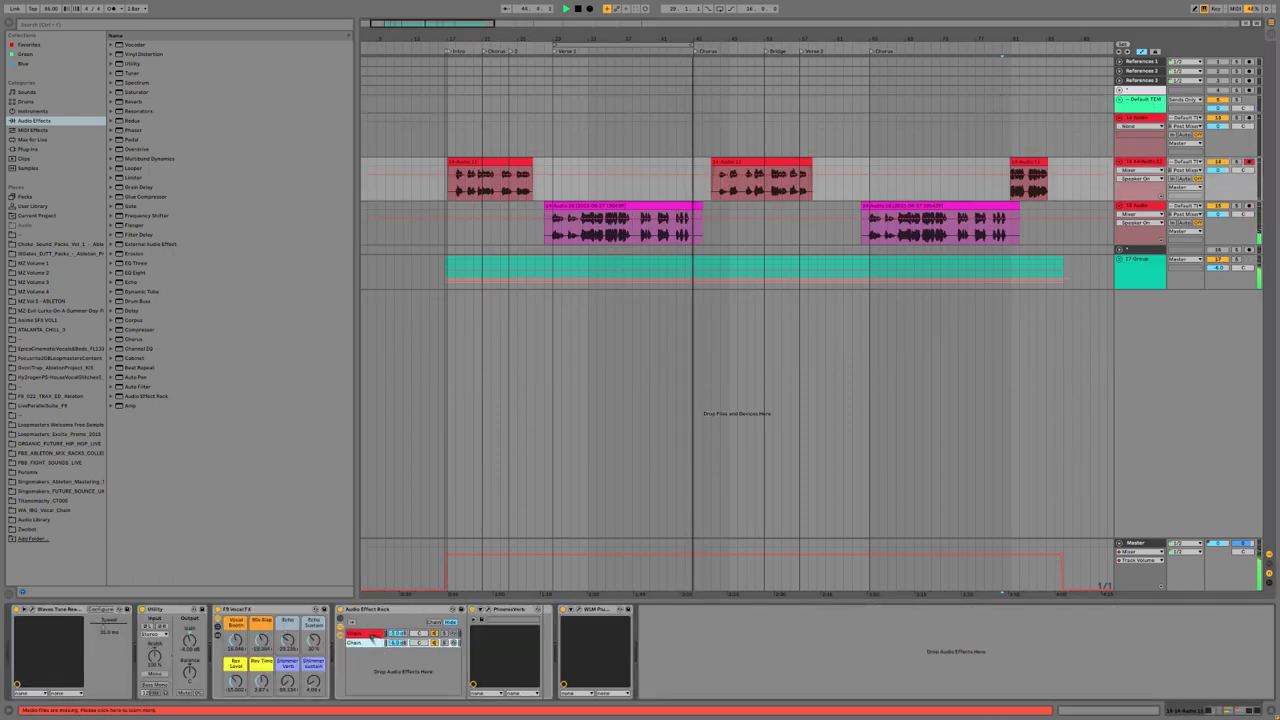
click(488, 609)
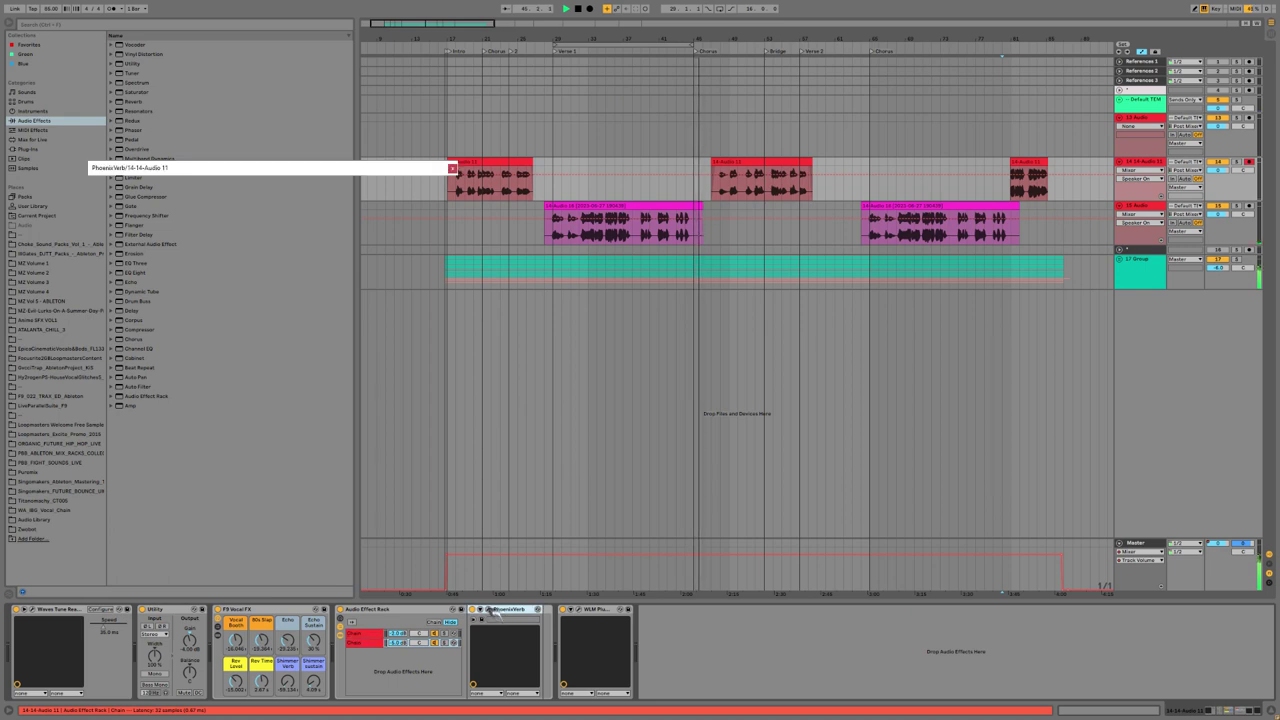
Step: View PhoenixVerb and the WLM Plus loudness meter on the 15-Audio track, and close both windows
click(1226, 220)
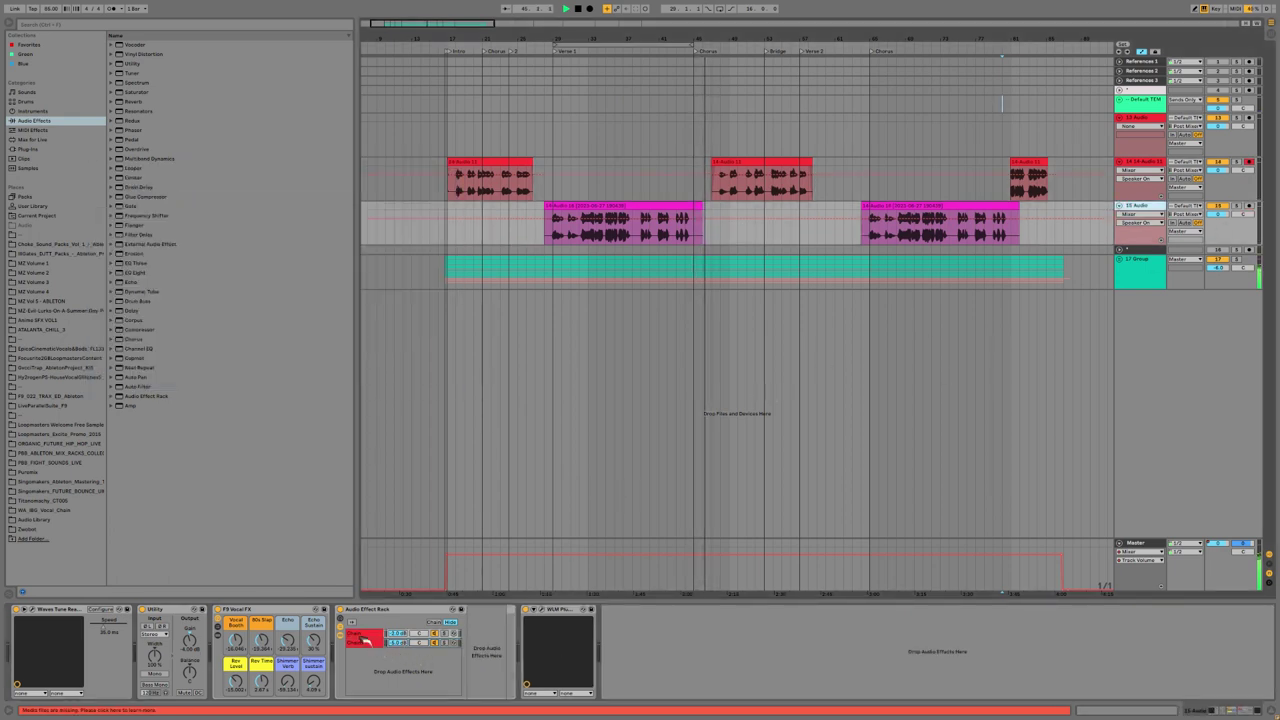
click(489, 609)
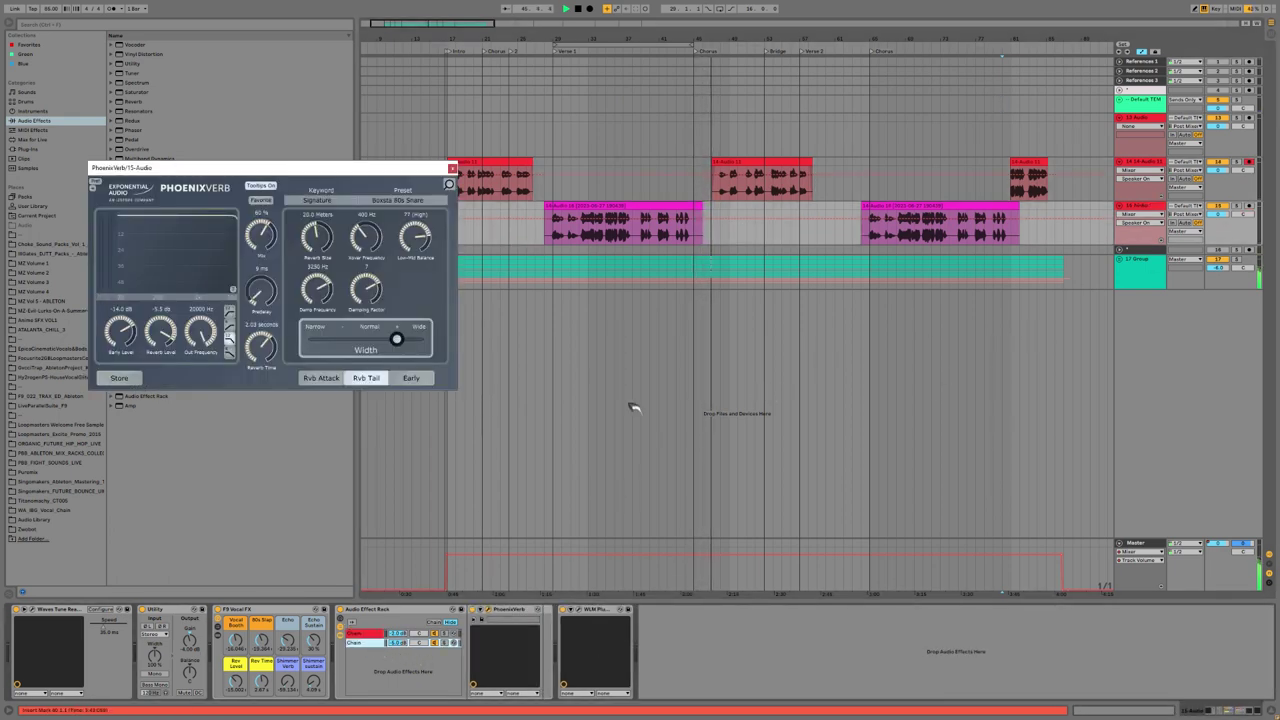
click(578, 610)
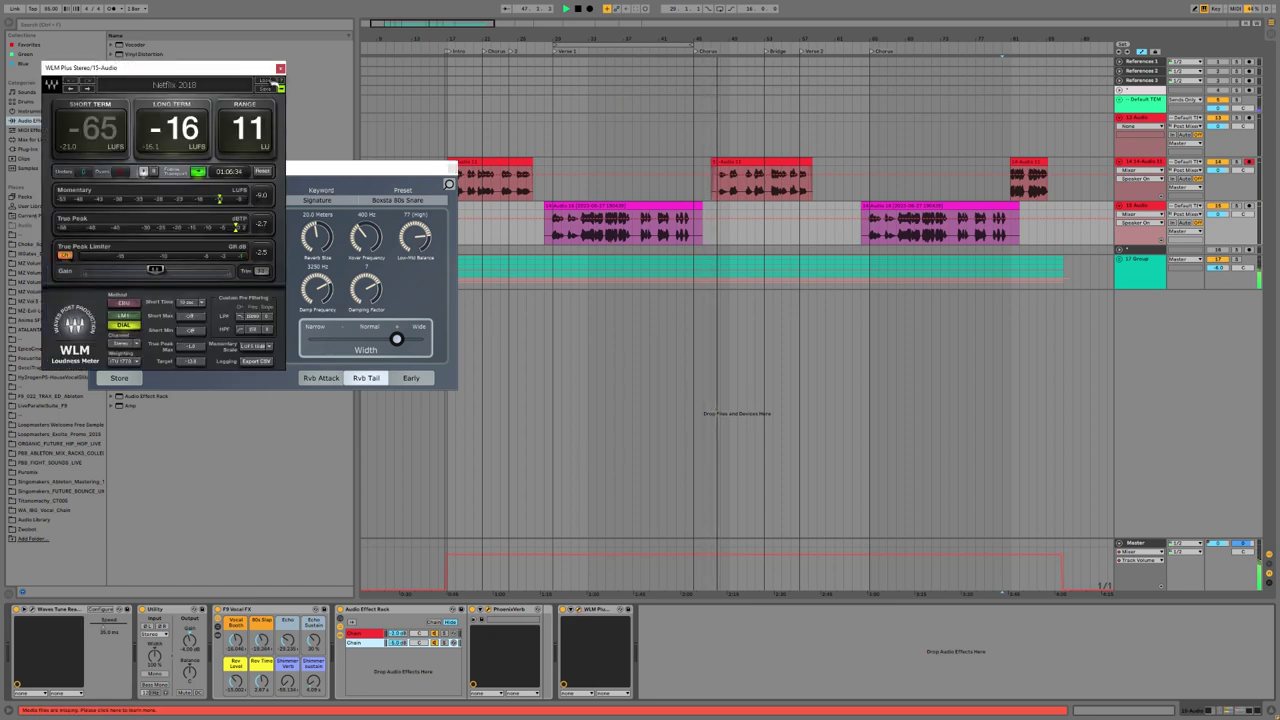
click(280, 68)
click(452, 169)
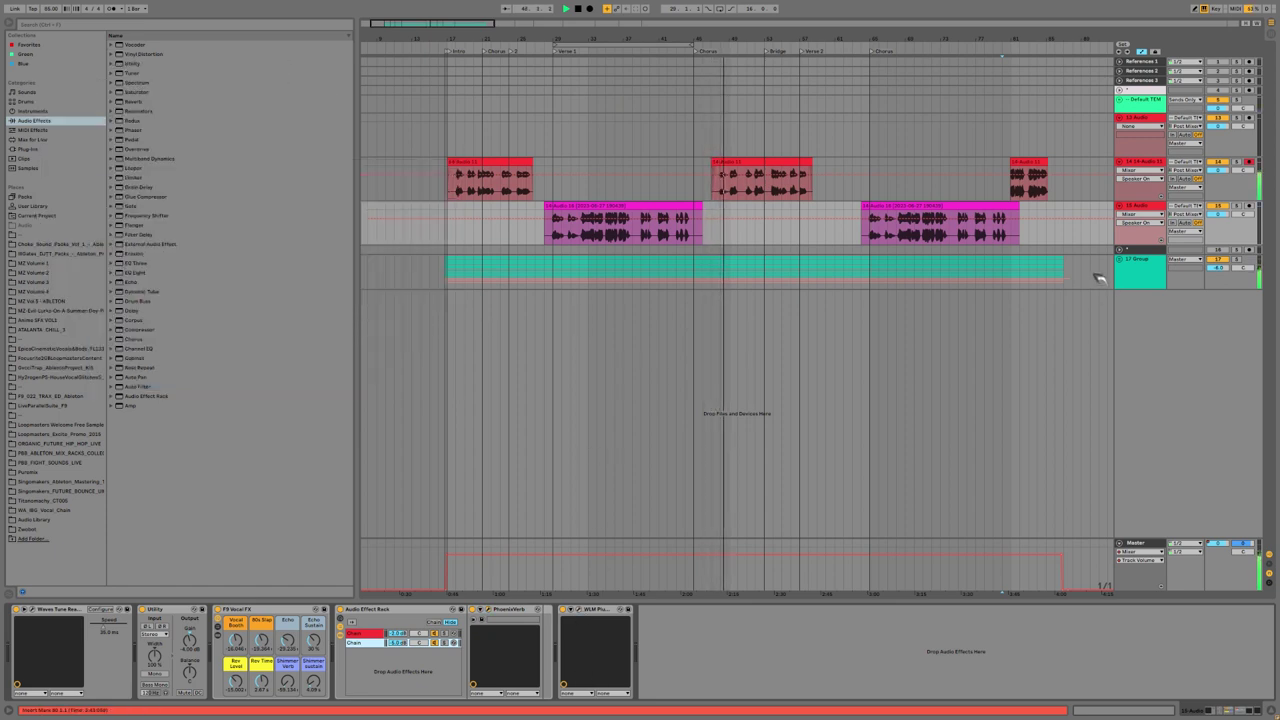
Step: Unfold the 17 Group track and show the Glue Compressors on it and on the nested 18 Group
click(1136, 268)
click(1120, 260)
click(1216, 356)
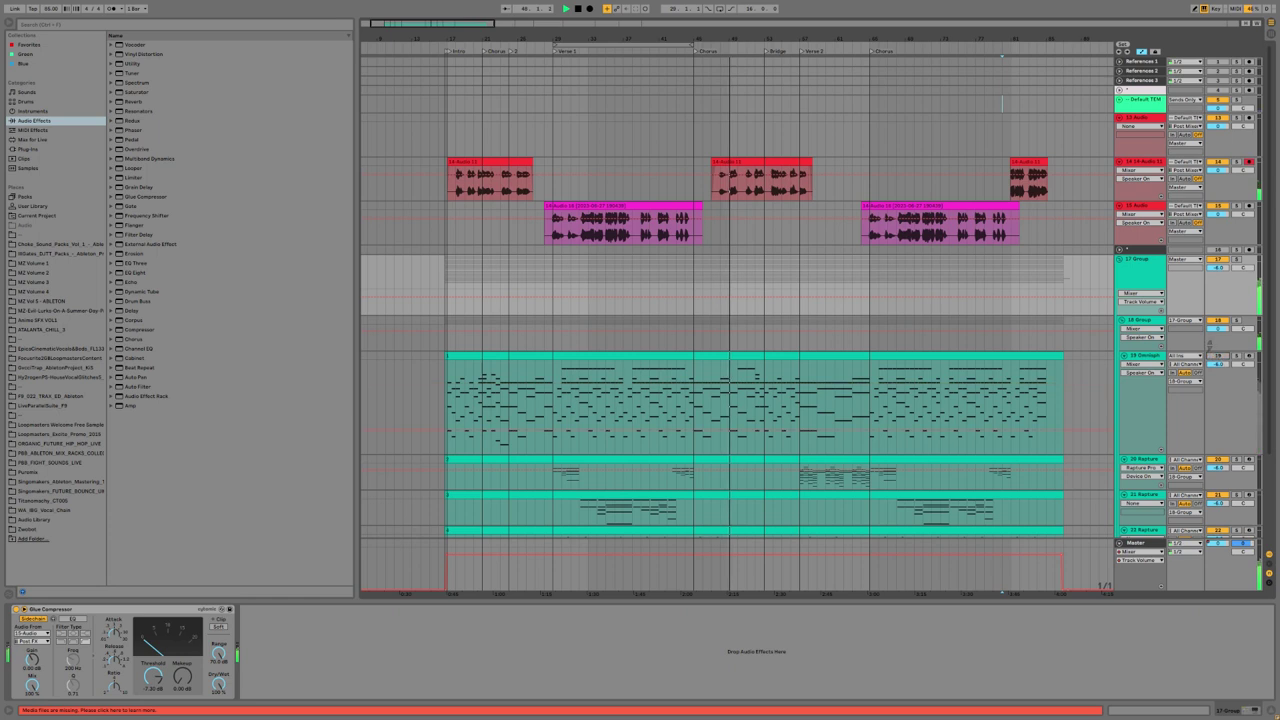
click(1212, 340)
scroll(1205, 375, down, 2)
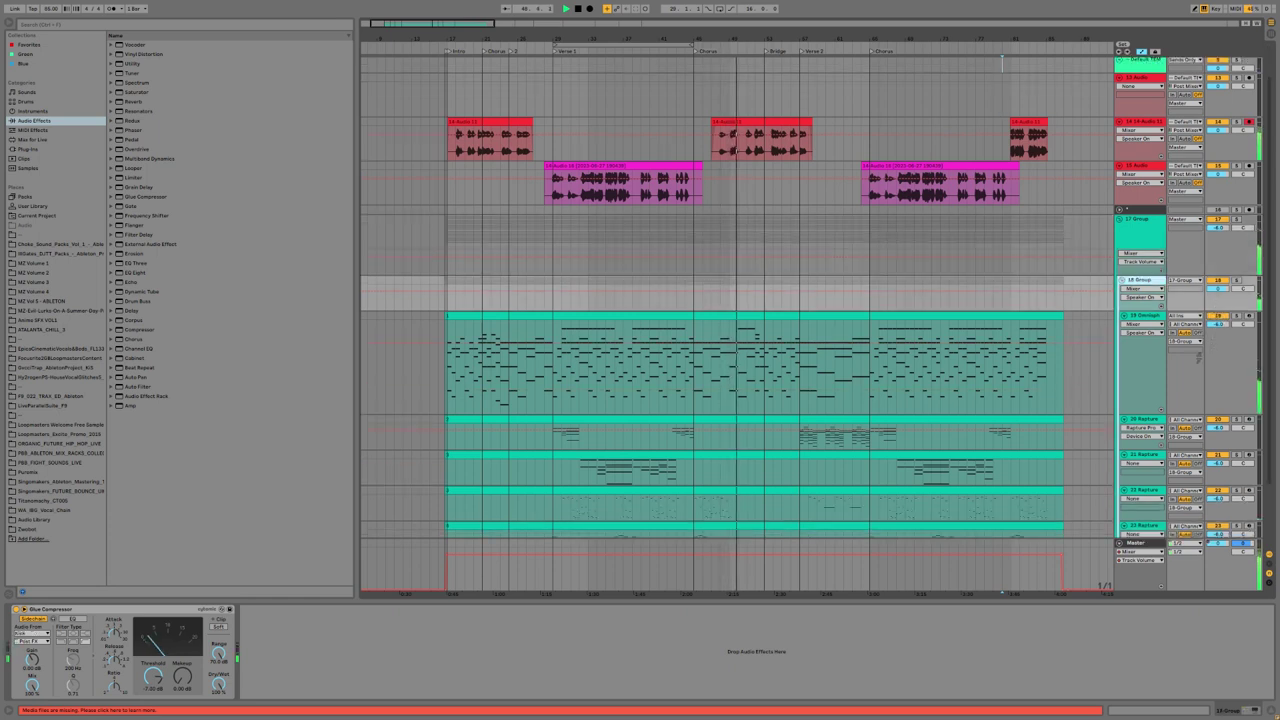
Step: Open Omnisphere on the 19-Omnisphere track, view its Timbre Shifted Piano 1 patch, and close the plugin window
scroll(1220, 352, down, 1)
click(1219, 345)
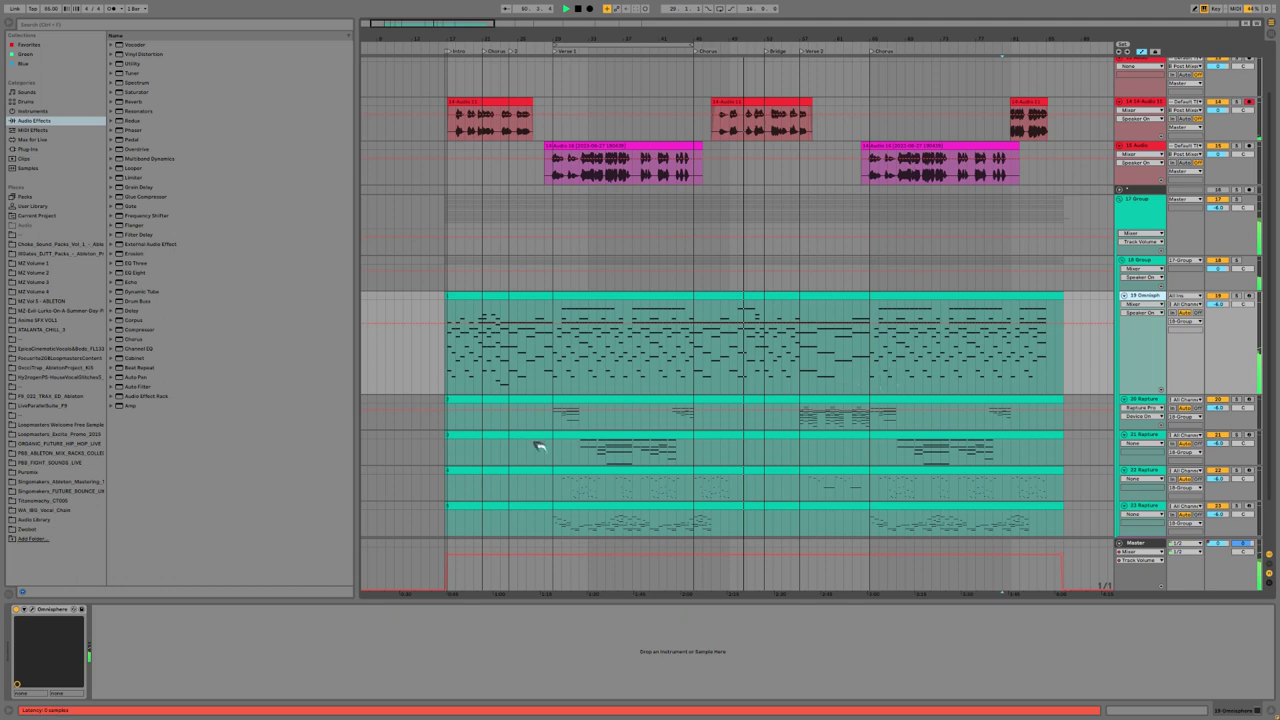
click(32, 609)
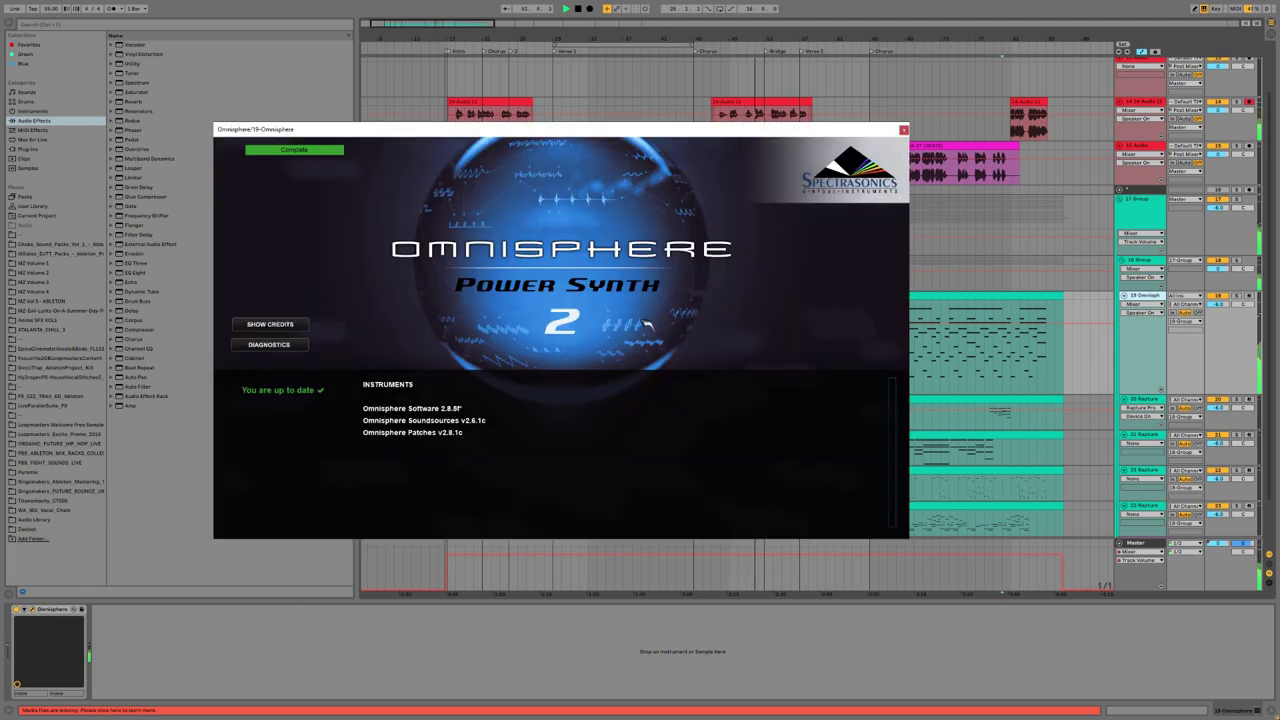
click(648, 323)
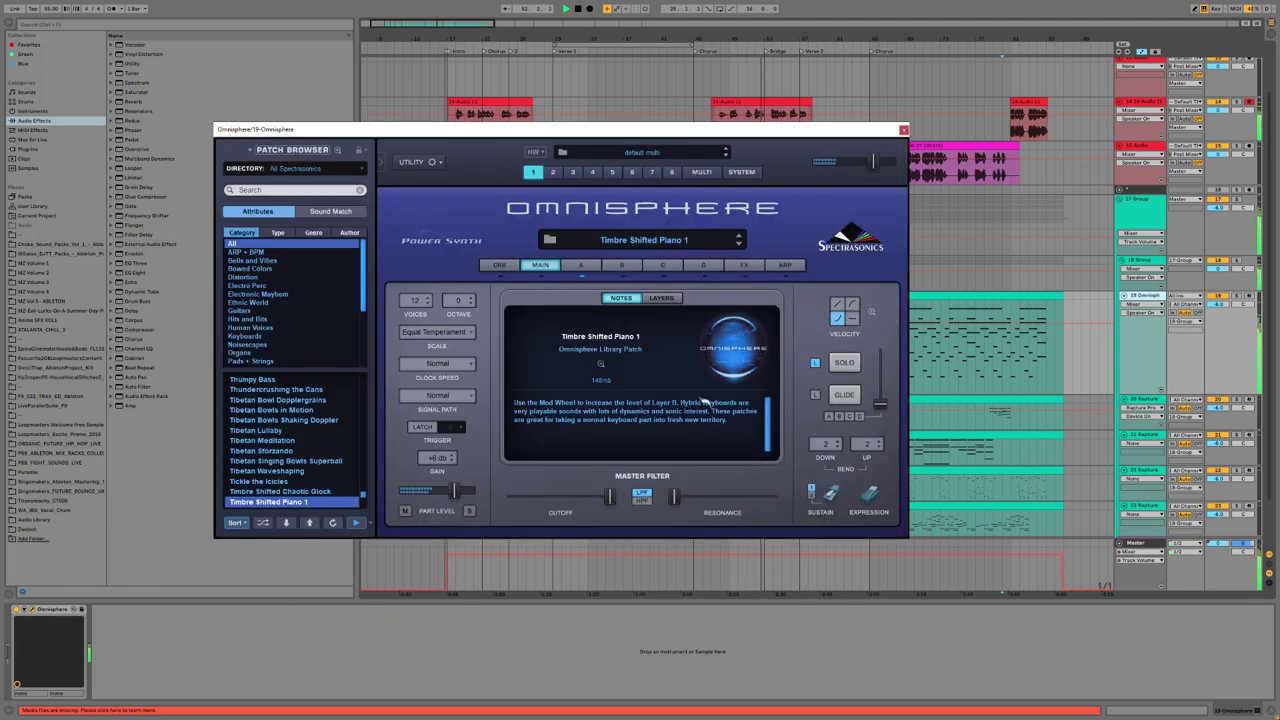
click(903, 130)
Step: View the Rapture Pro instruments on the 20-Rapture Pro and 21-Rapture Pro tracks
click(430, 412)
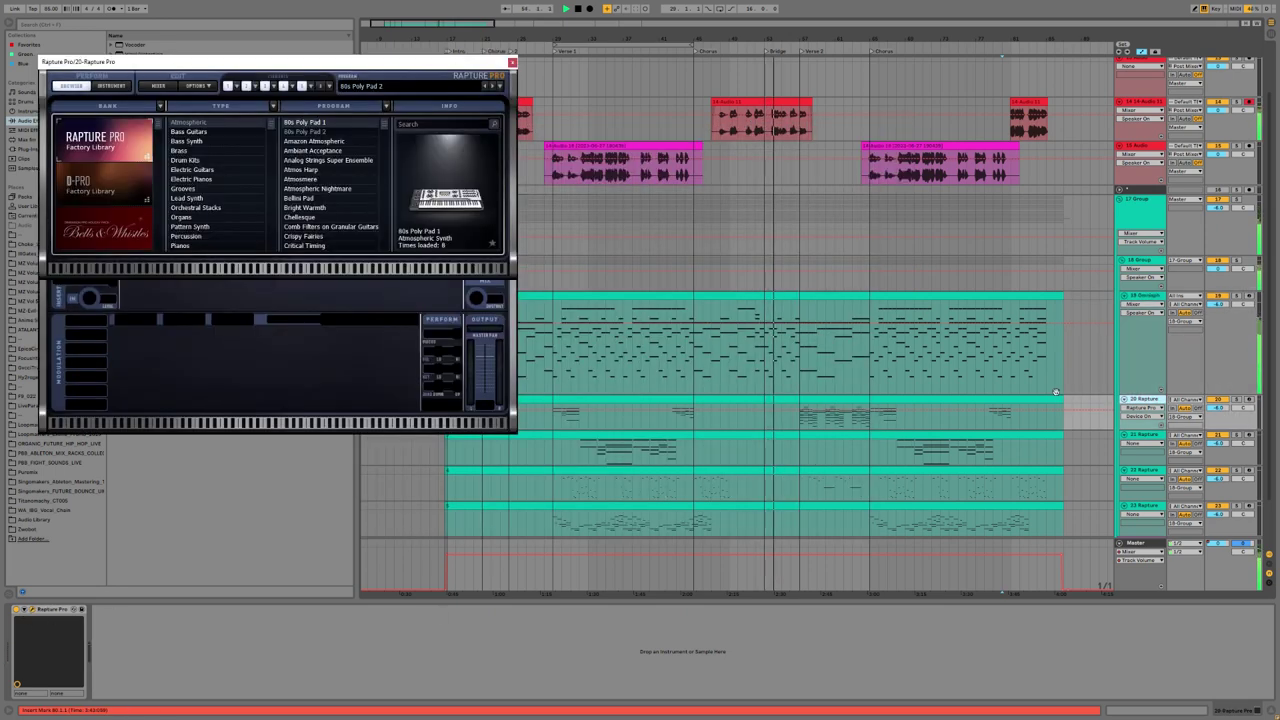
scroll(1205, 390, down, 3)
click(1222, 395)
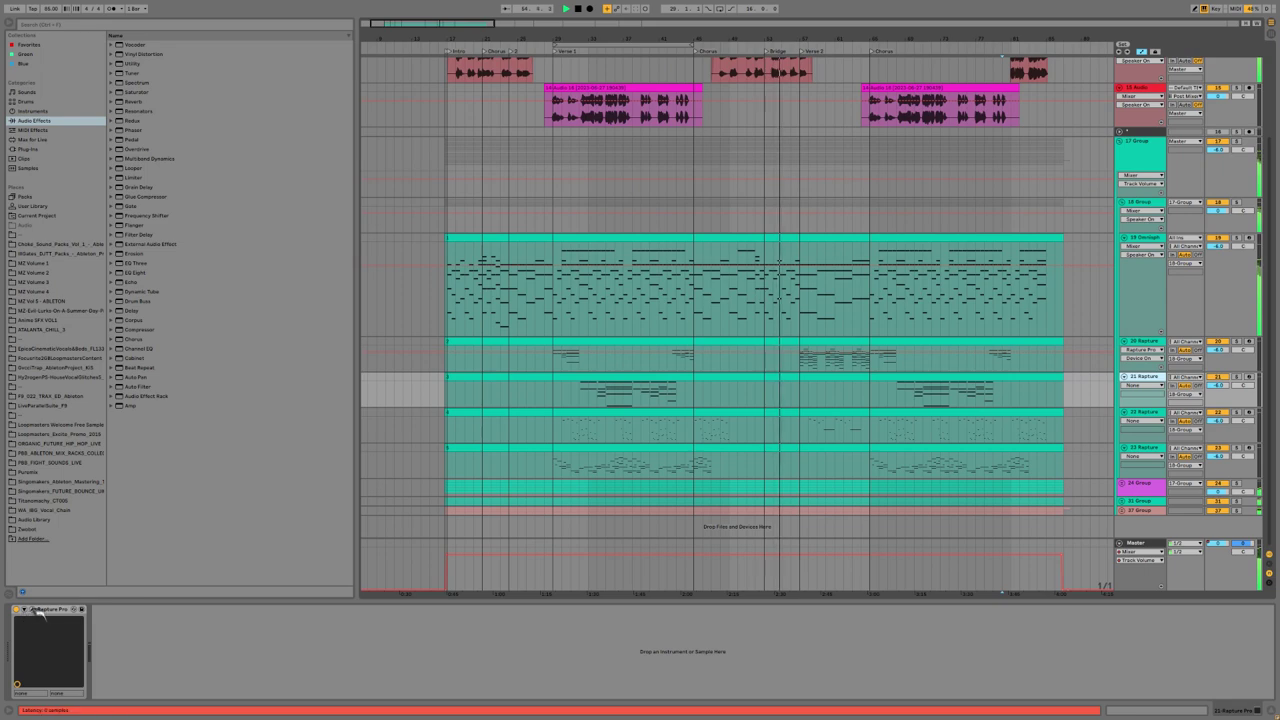
click(33, 609)
click(1217, 314)
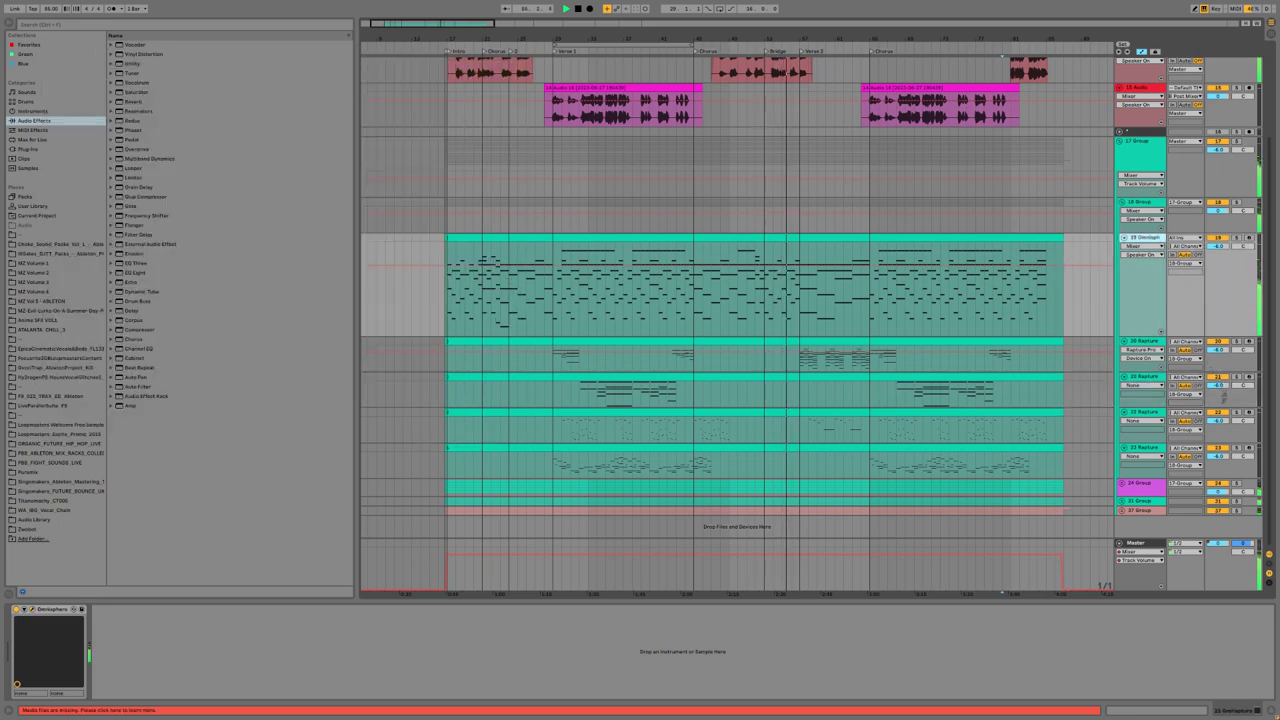
click(1223, 397)
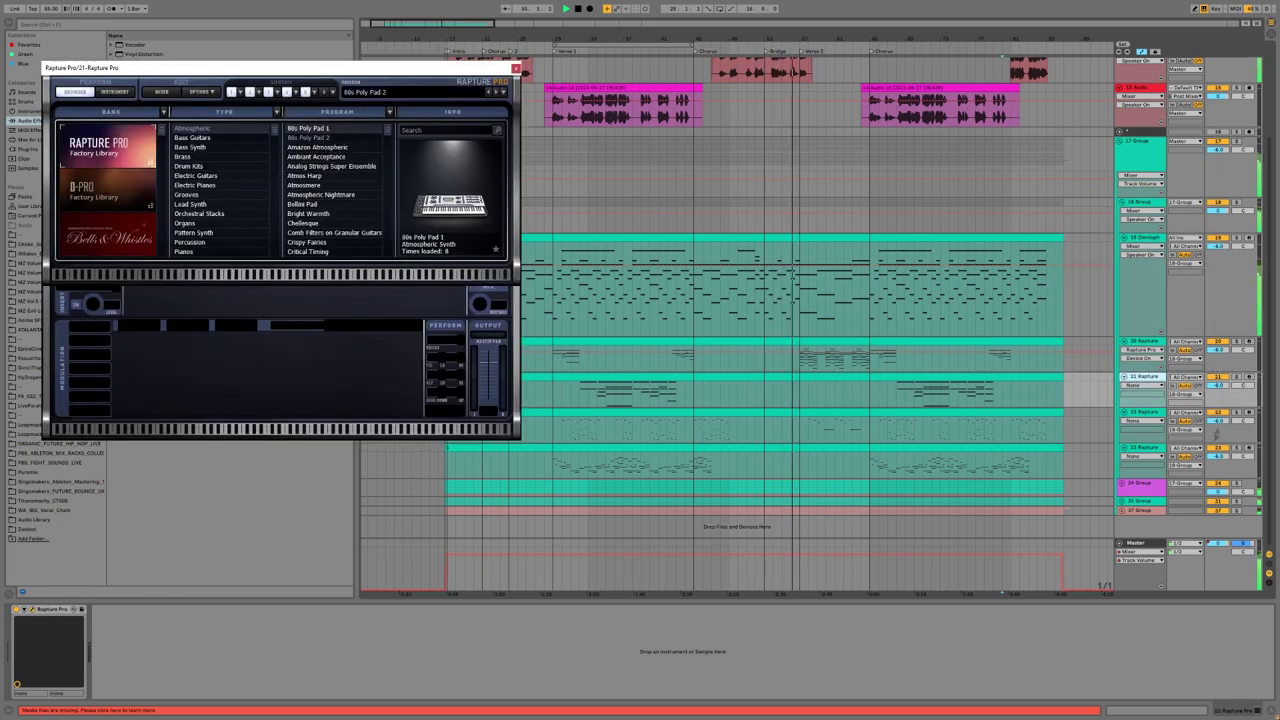
Step: View the Rapture Pro instruments on the 22-Rapture Pro and 23-Rapture Pro tracks
click(1217, 434)
click(33, 609)
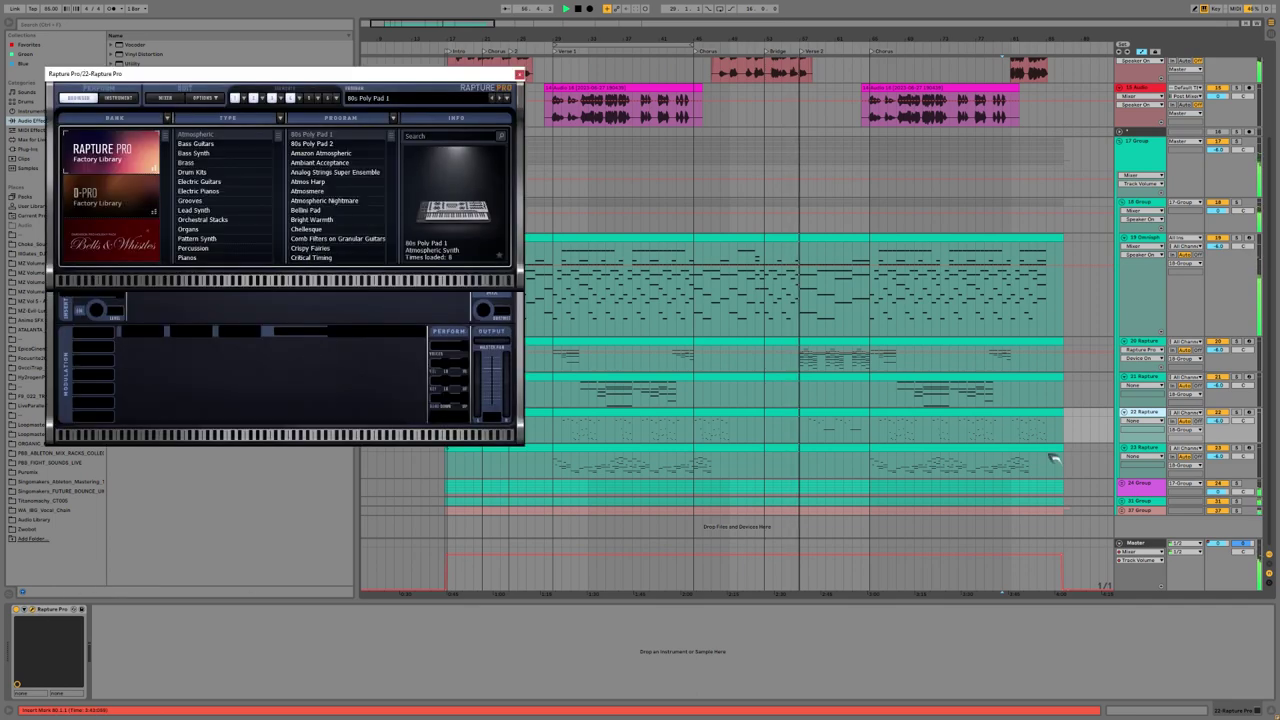
key(Down)
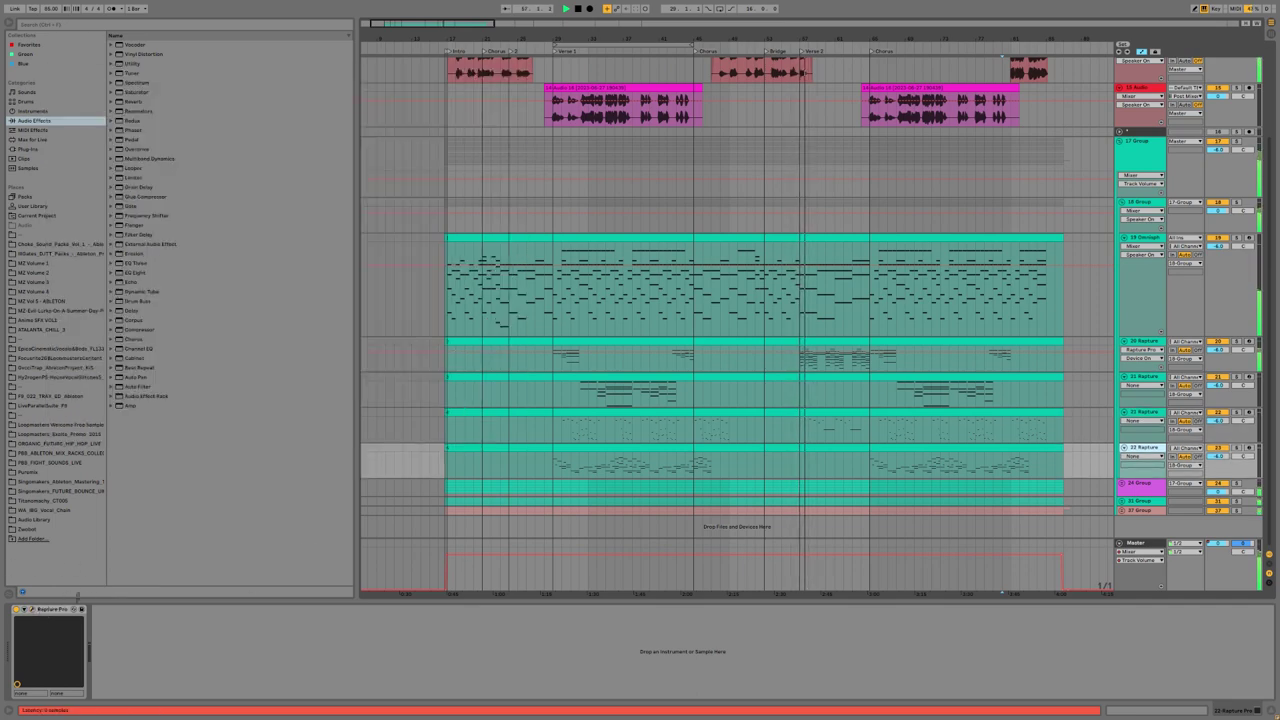
click(33, 609)
Step: Collapse the 18 Group, show the FX Vox Lo Fi rack and Glue Compressor on the 24 Group, and unfold it
click(1122, 203)
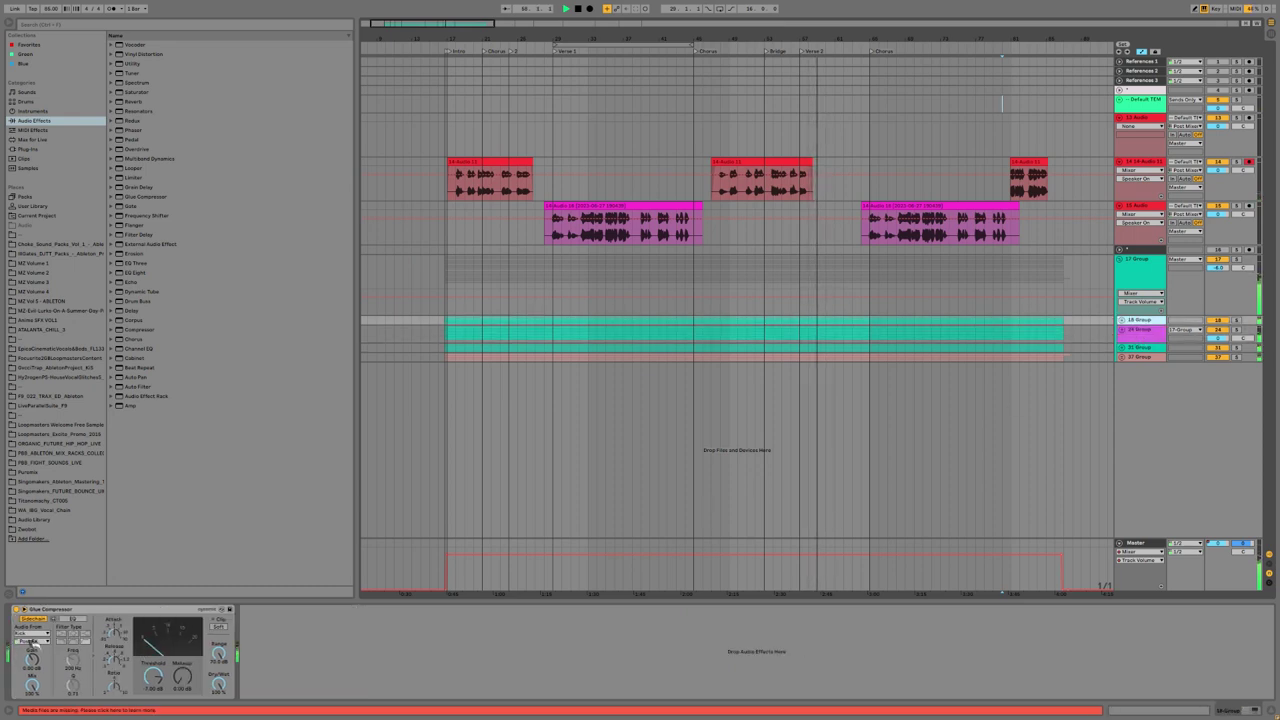
click(1138, 335)
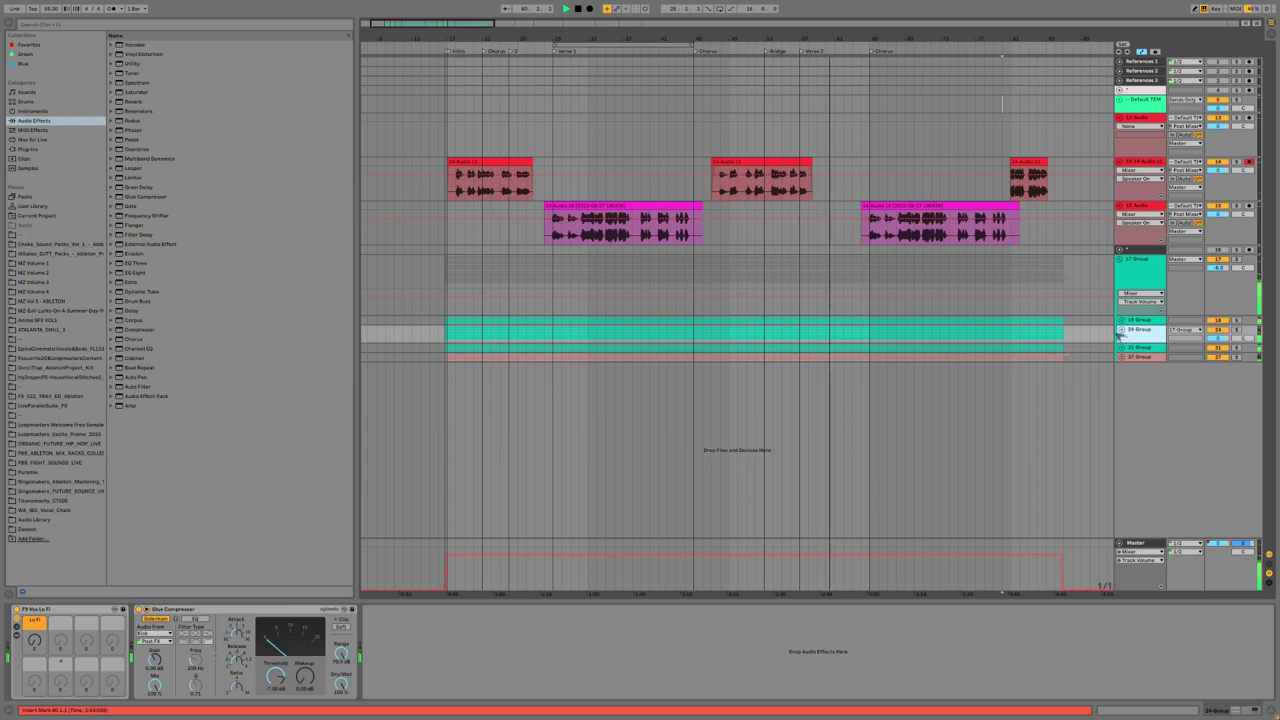
key(Right)
Step: View Omnisphere's Circa 1983 patch and PhoenixVerb on the 25-Omnisphere track, and close both windows
key(Down)
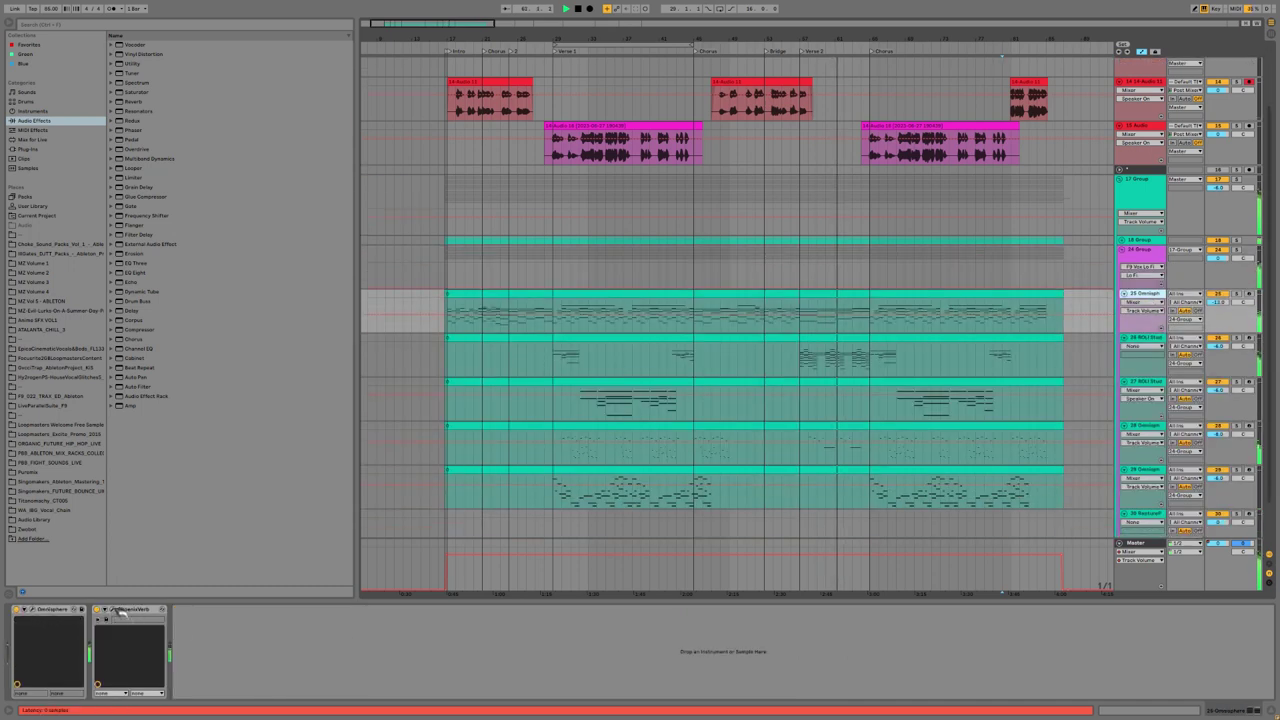
click(37, 611)
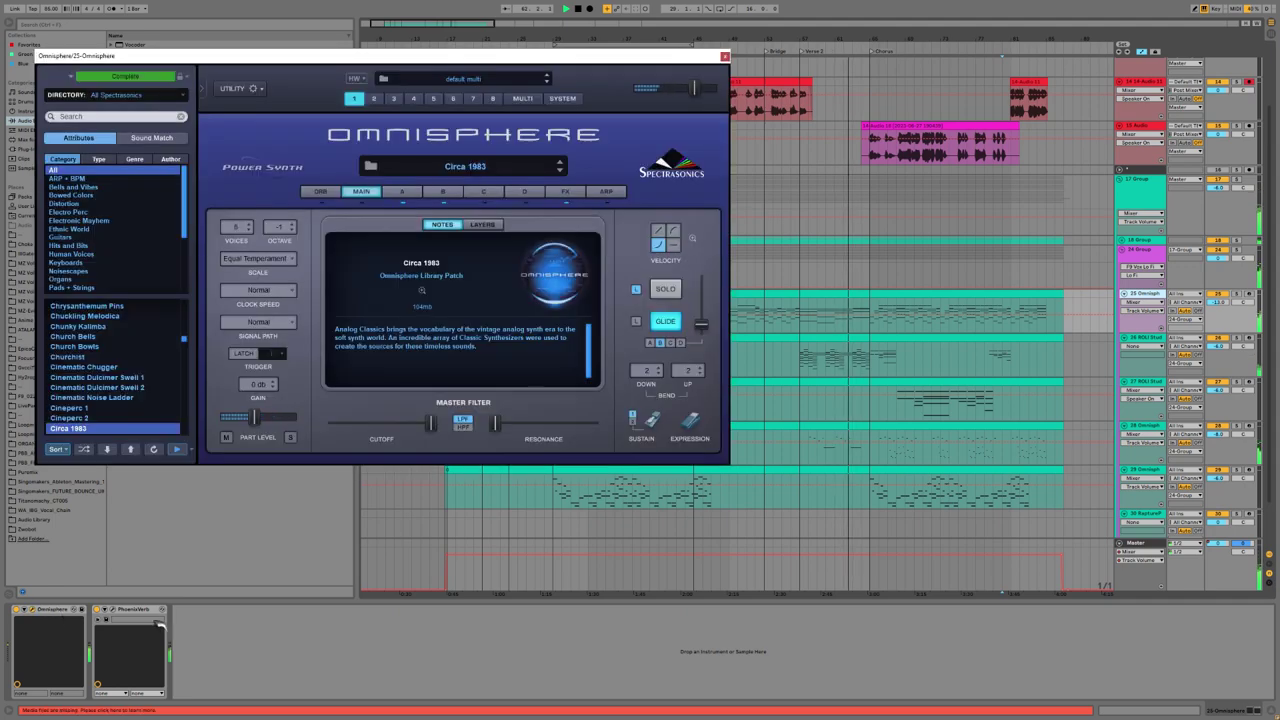
click(102, 609)
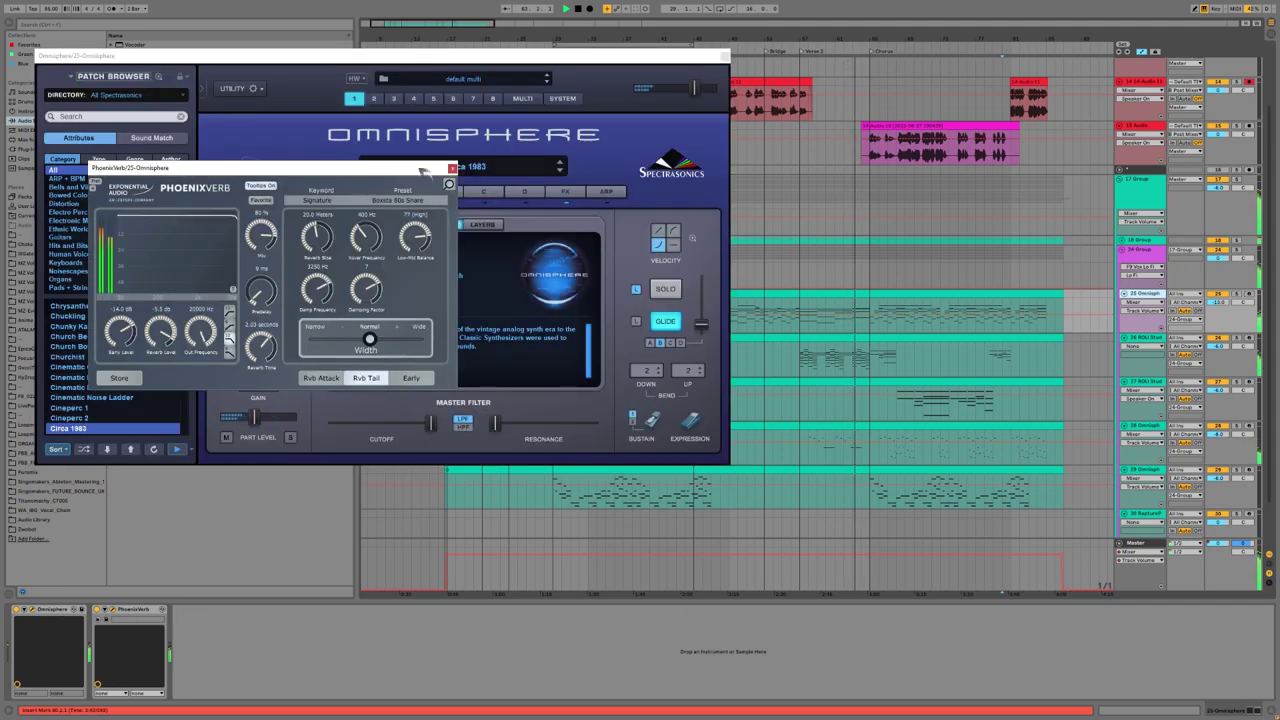
drag(416, 168, 1071, 153)
click(1109, 154)
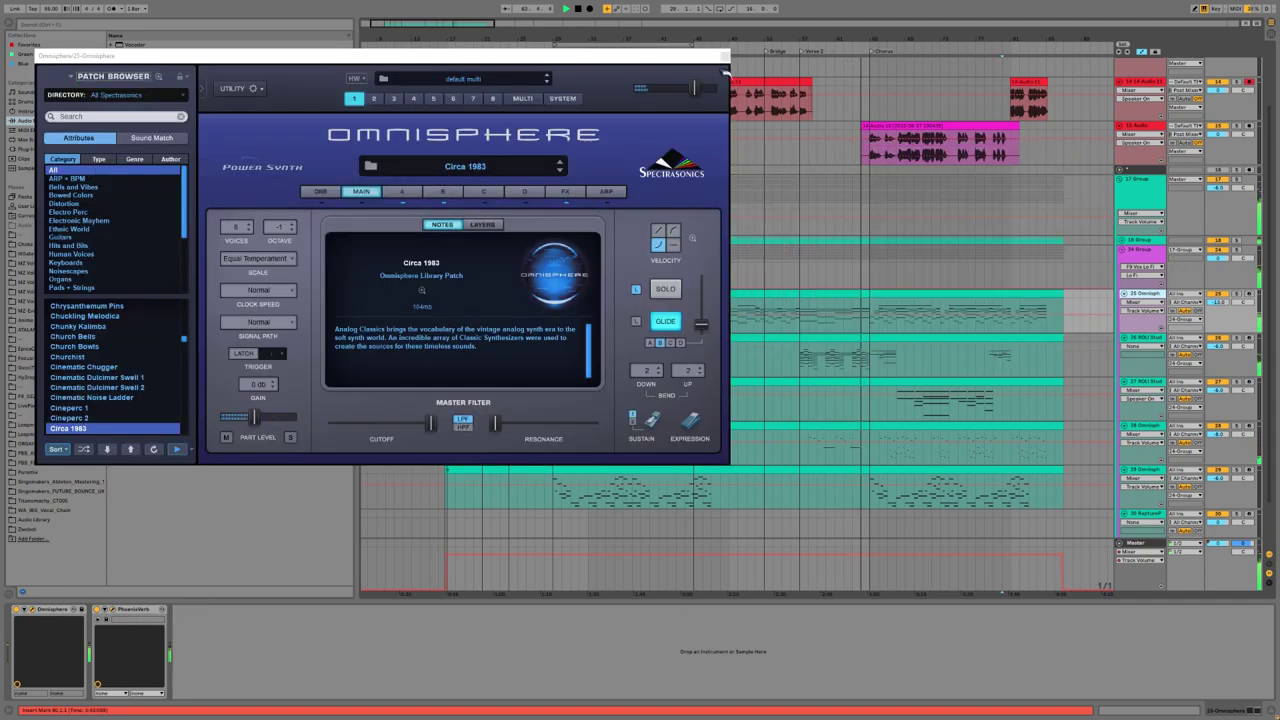
click(725, 57)
Step: View ROLI Studio Player and PhoenixVerb on the 26-ROLI Studio Player track side by side, and close both windows
scroll(1155, 383, down, 1)
click(1140, 308)
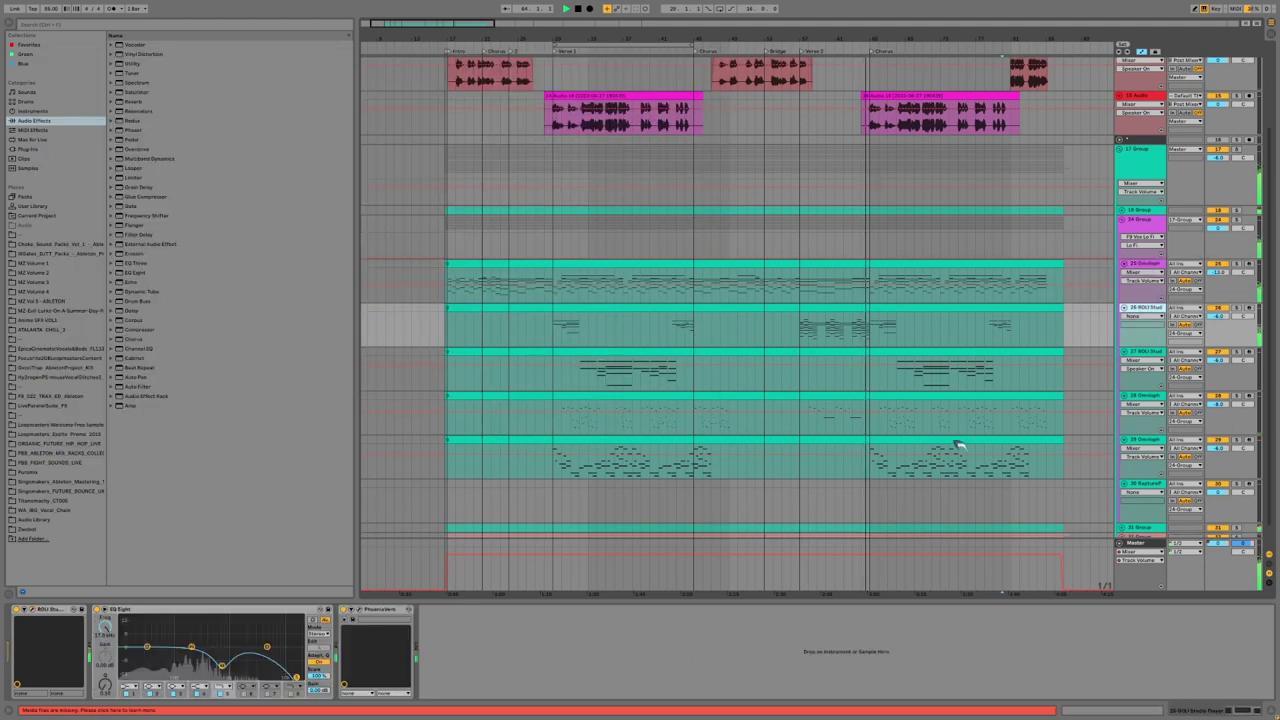
click(33, 609)
click(359, 609)
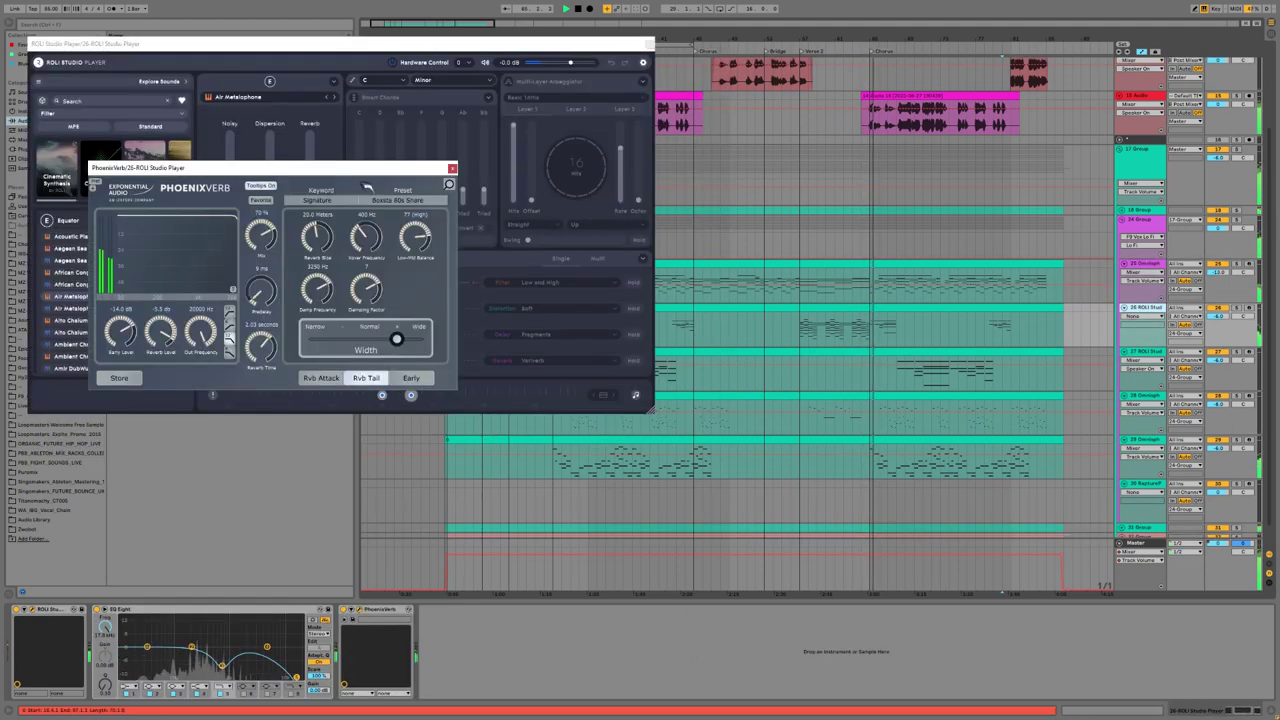
drag(334, 169, 984, 160)
drag(787, 177, 1032, 165)
click(648, 45)
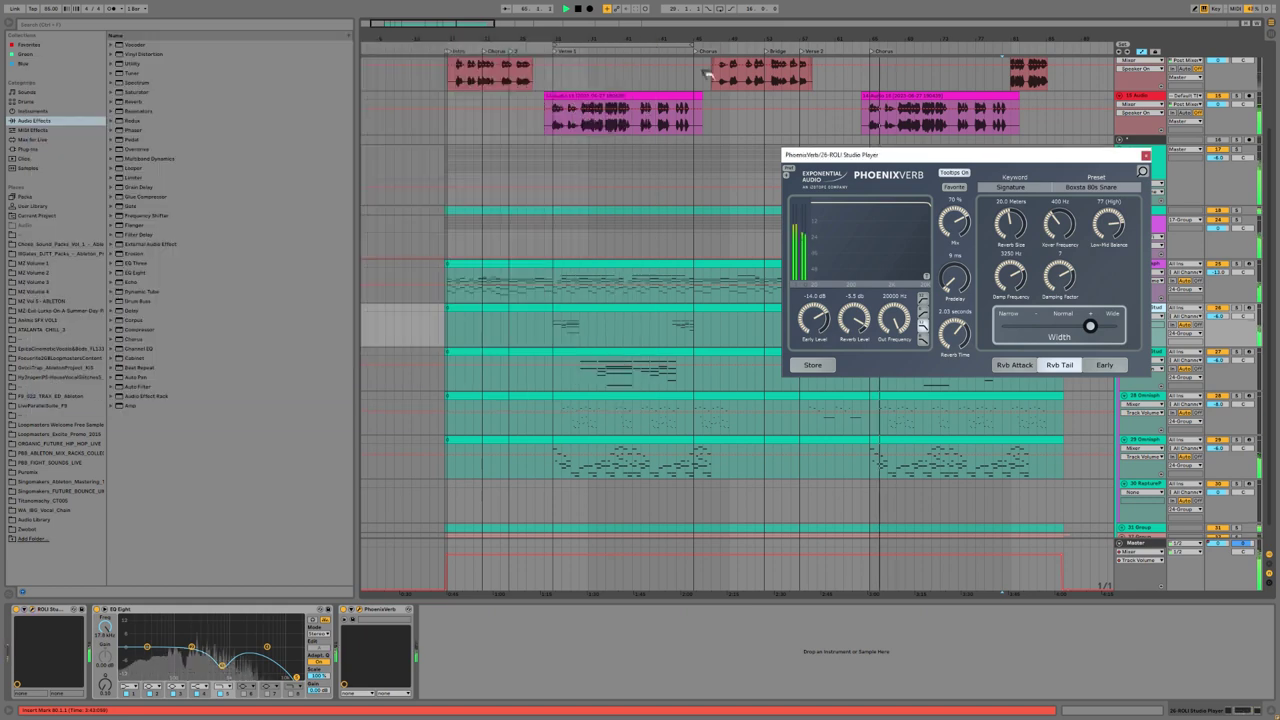
click(1148, 156)
Step: Show the device chain on the 27-ROLI Studio Player track and open its ROLI Studio Player instrument
scroll(1145, 356, down, 1)
click(1233, 353)
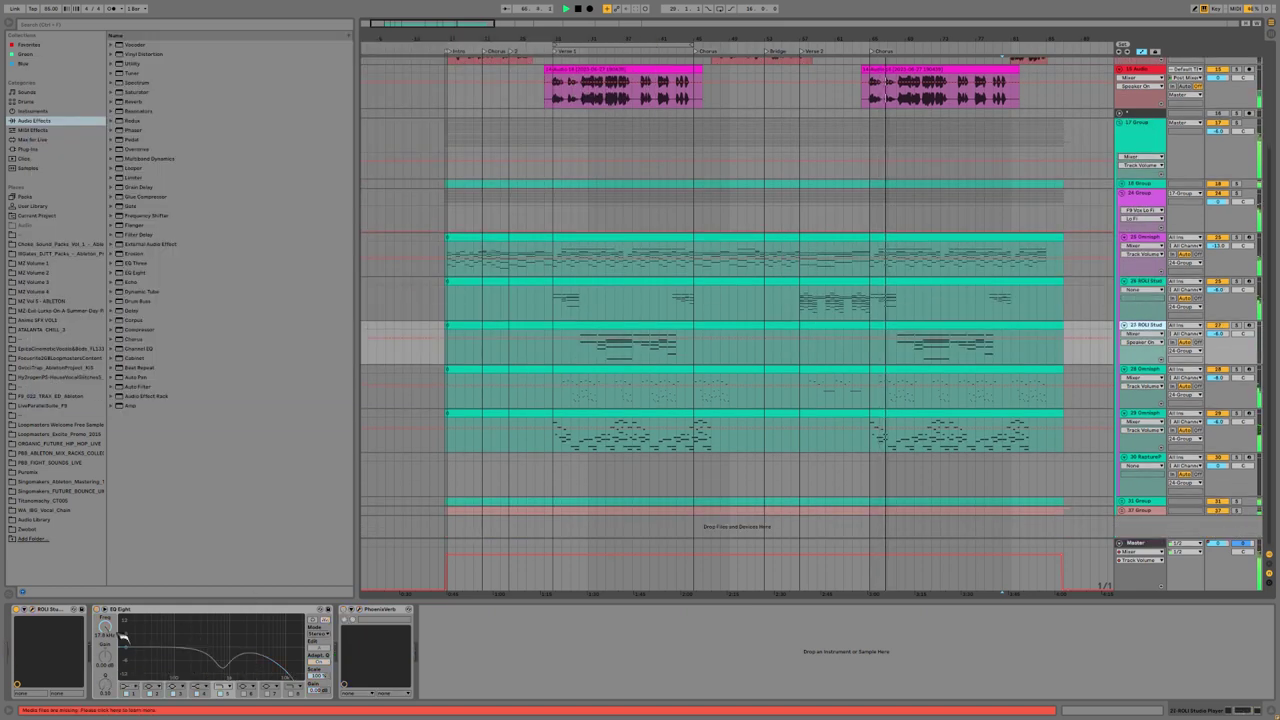
click(38, 610)
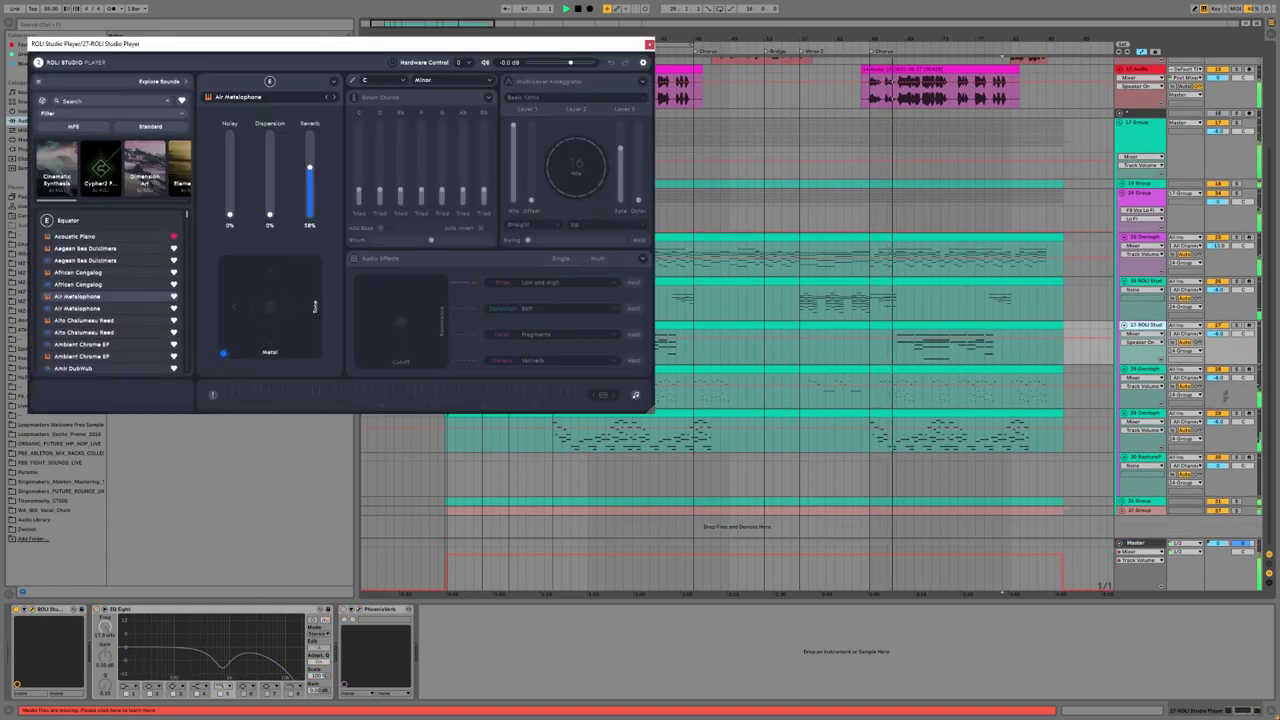
Step: View Omnisphere's Just The Simple Dreamy Piano Again patch and PhoenixVerb on the 28-Omnisphere track, and close both windows
click(1225, 396)
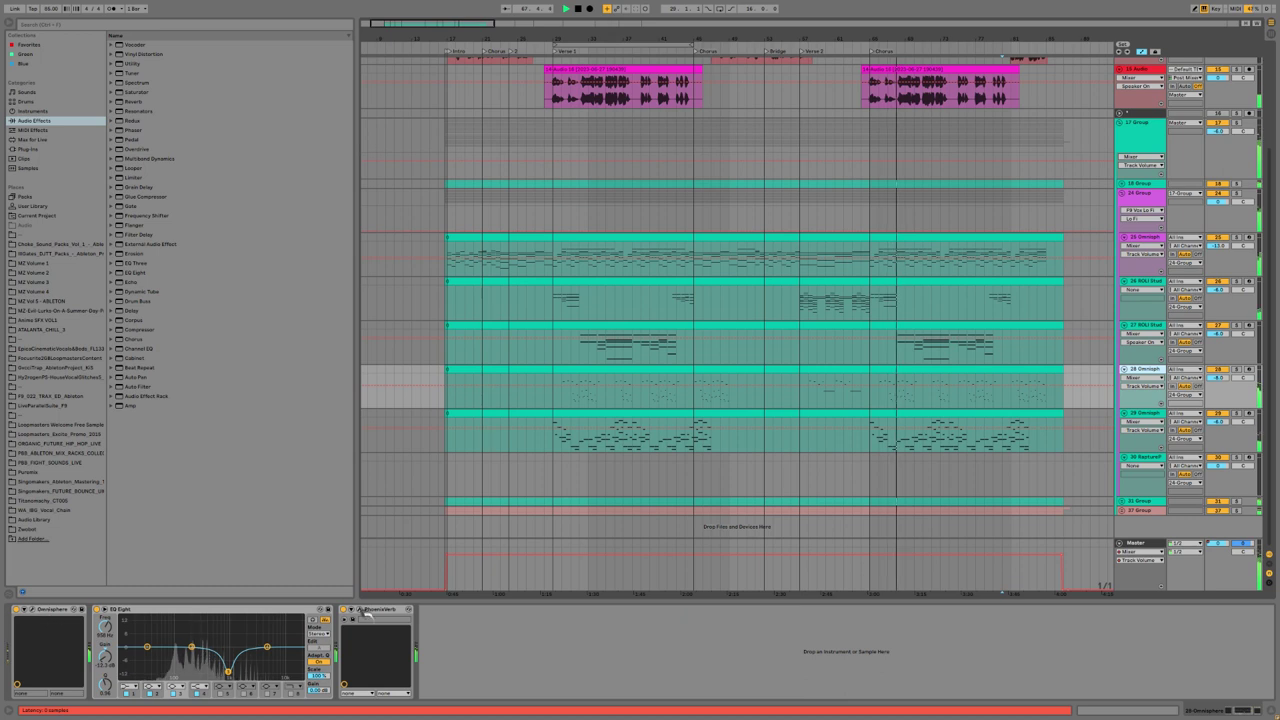
click(35, 610)
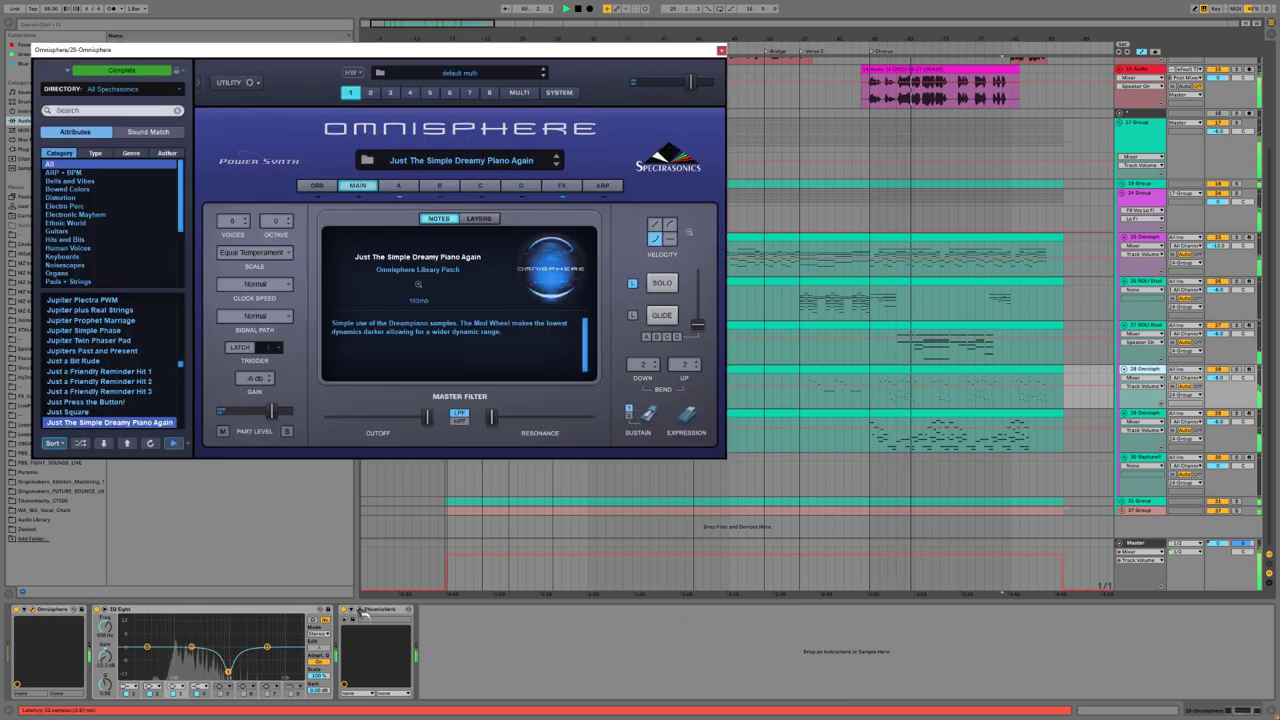
click(352, 616)
drag(350, 175, 1158, 166)
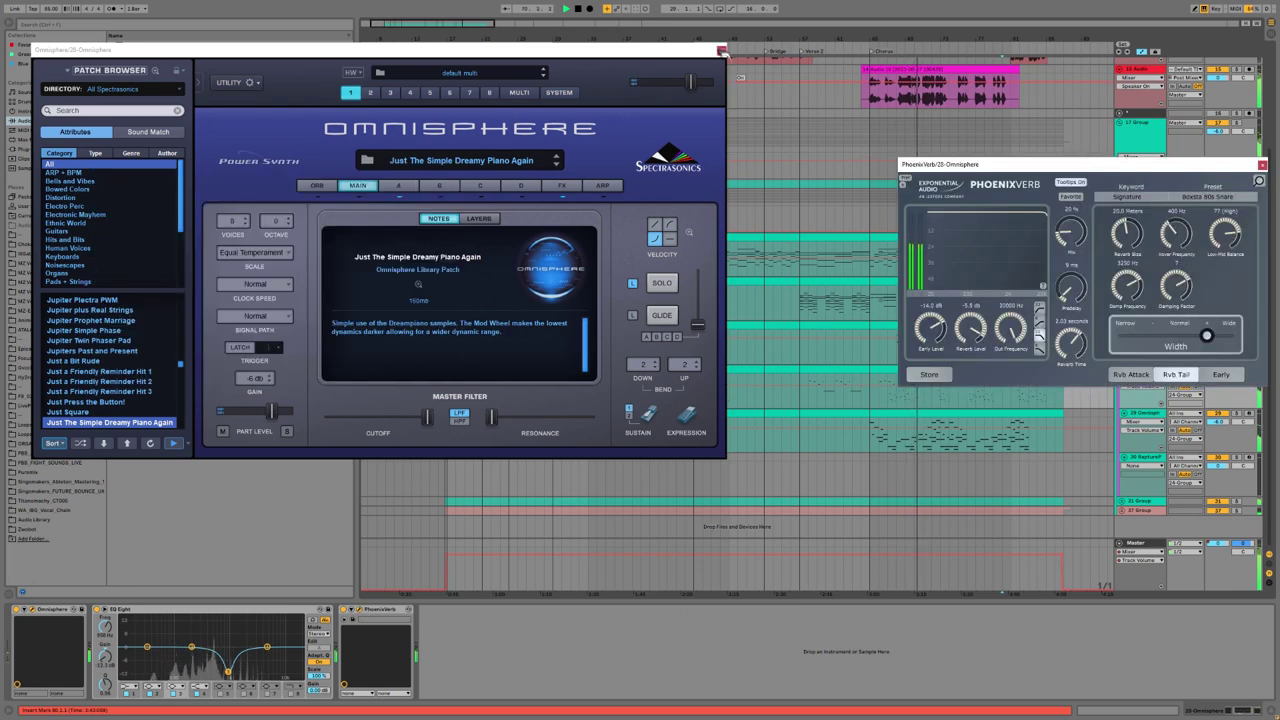
click(722, 50)
click(1262, 163)
Step: Show the Omnisphere, EQ Eight and Limiter chain on the 29-Omnisphere track, and open and close the Omnisphere window
key(Down)
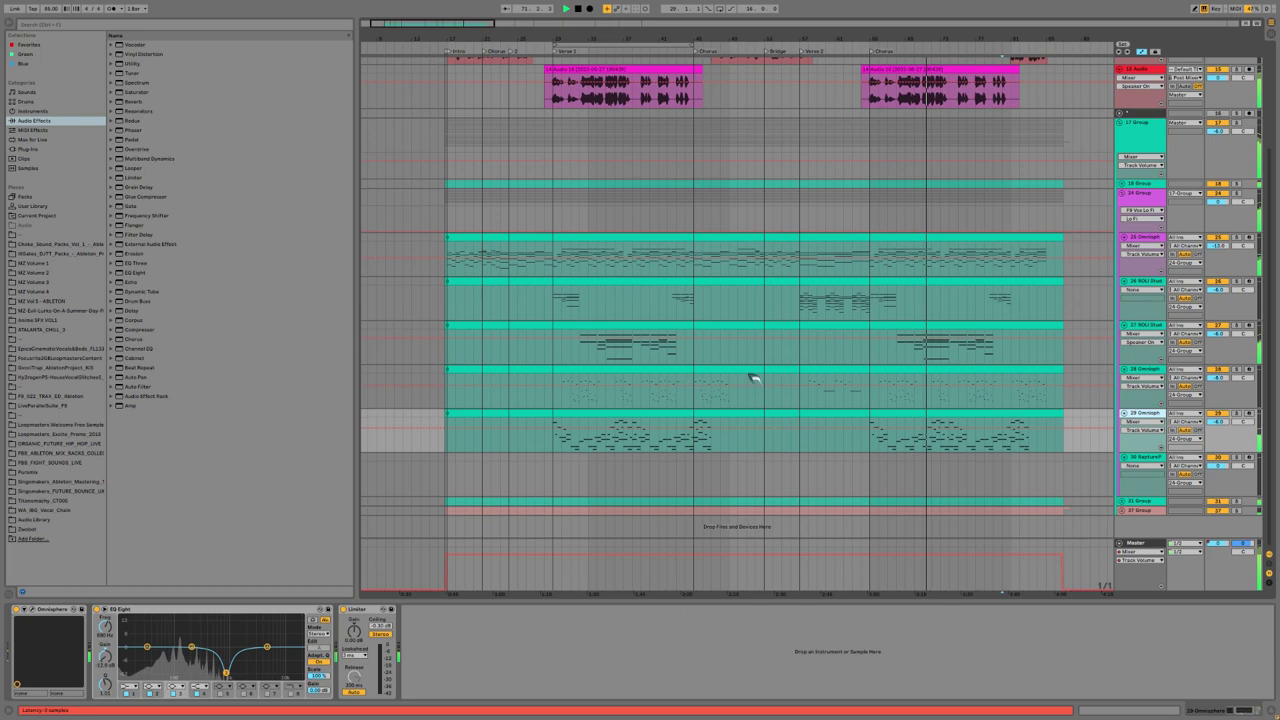
key(ctrl+alt+p)
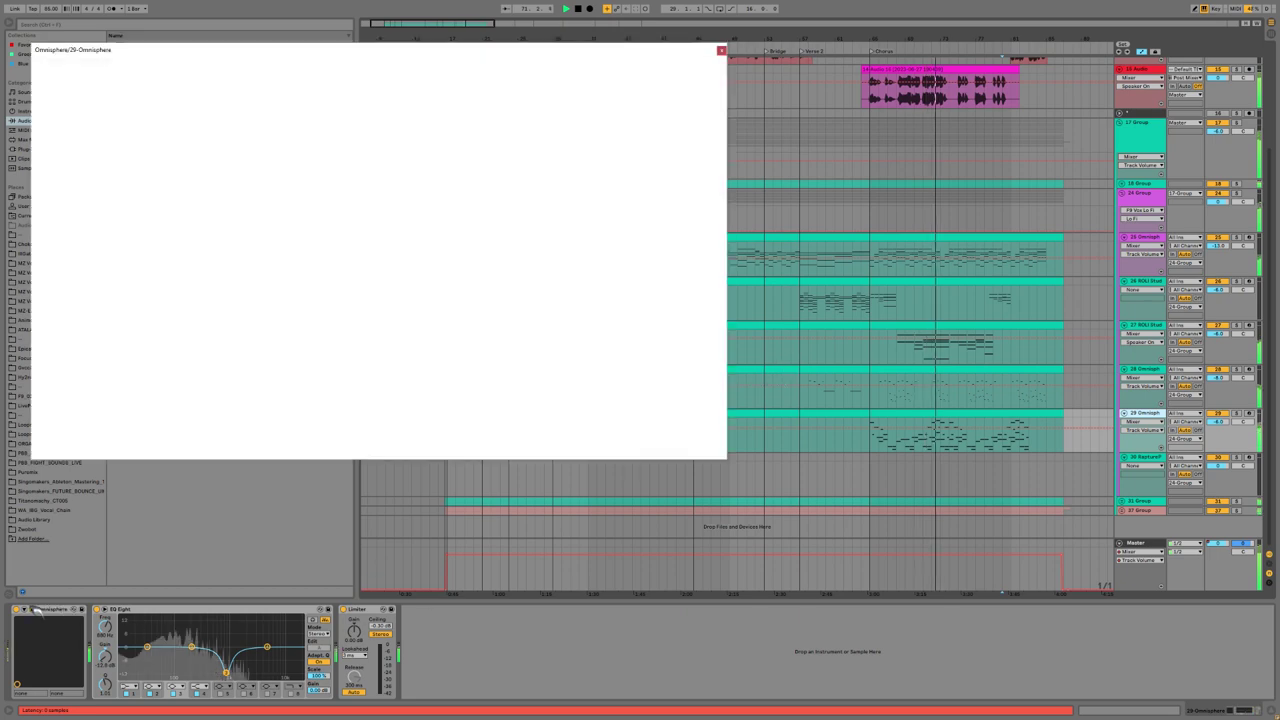
click(722, 50)
Step: Collapse the 24 Group, show the Glue Compressor on the 31 Group, and unfold that group
click(1124, 193)
click(1143, 348)
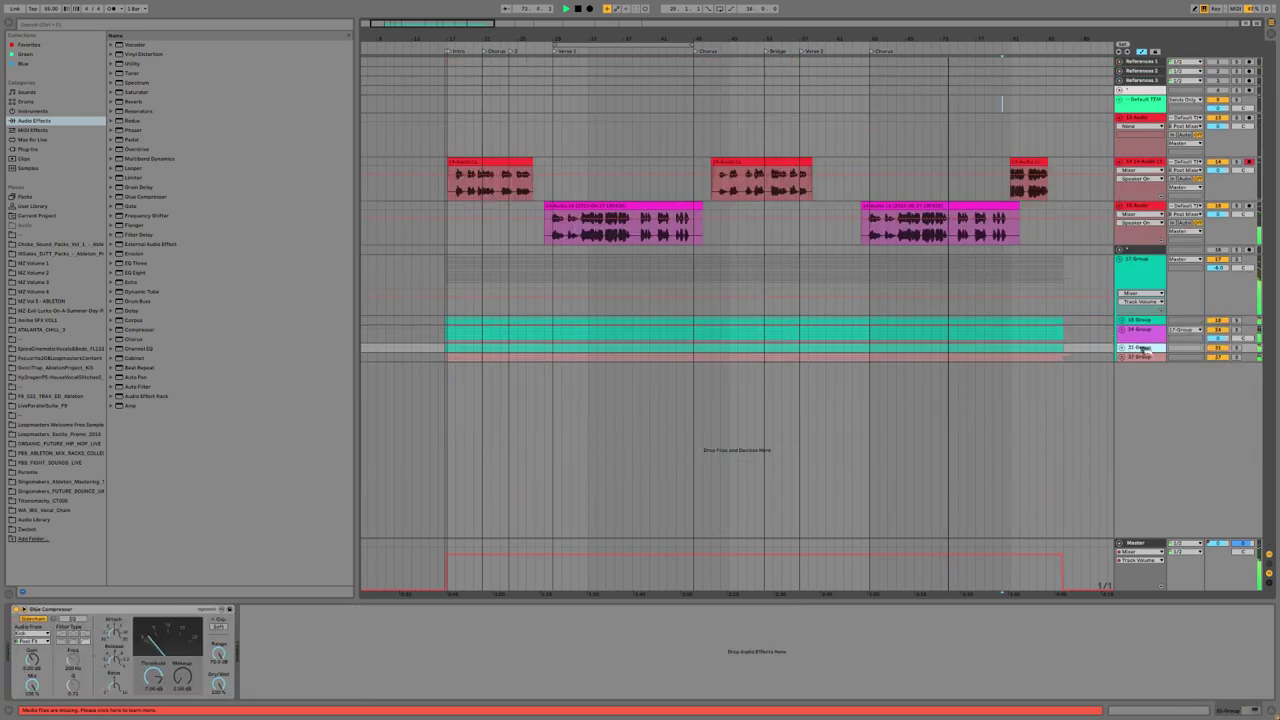
click(1120, 348)
Step: View the Spooky Piano patch and its FX page in Omnisphere on the 32-Omnisphere track
scroll(1160, 366, down, 1)
click(1150, 364)
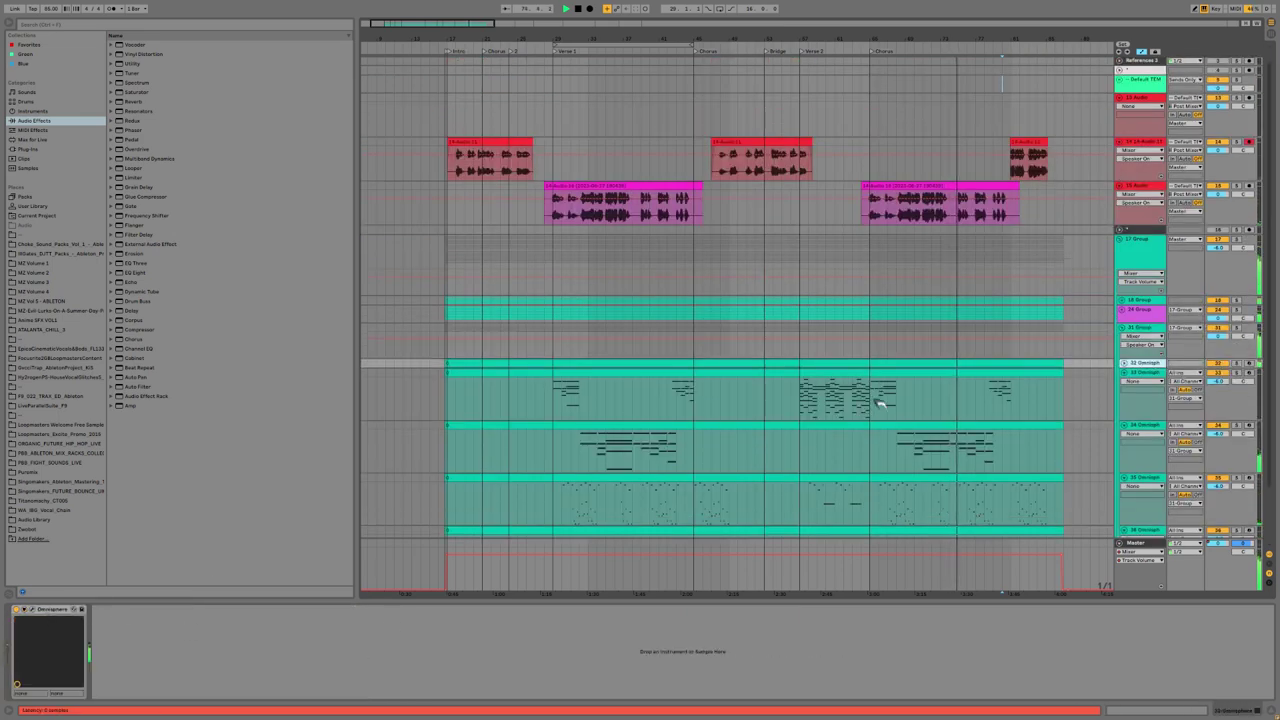
scroll(1160, 365, down, 2)
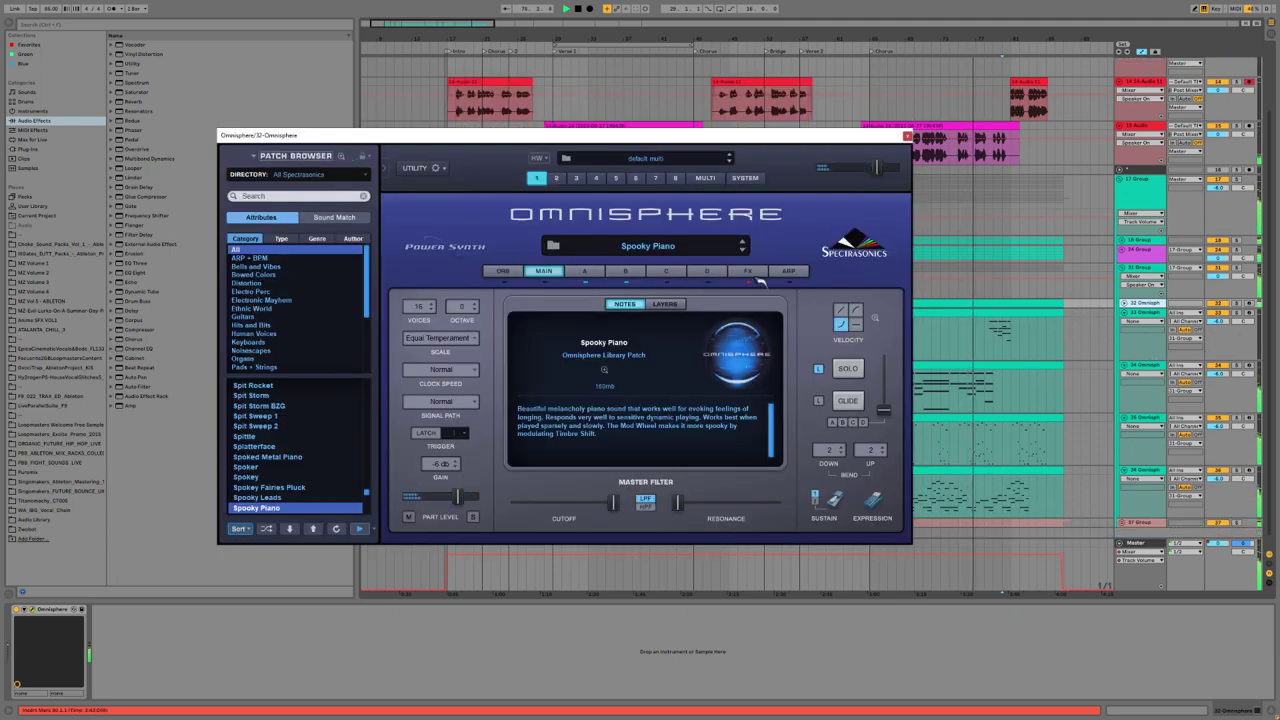
click(750, 272)
Step: View the Spooky Piano patch and its FX page in Omnisphere on the 33-Omnisphere track
click(1145, 313)
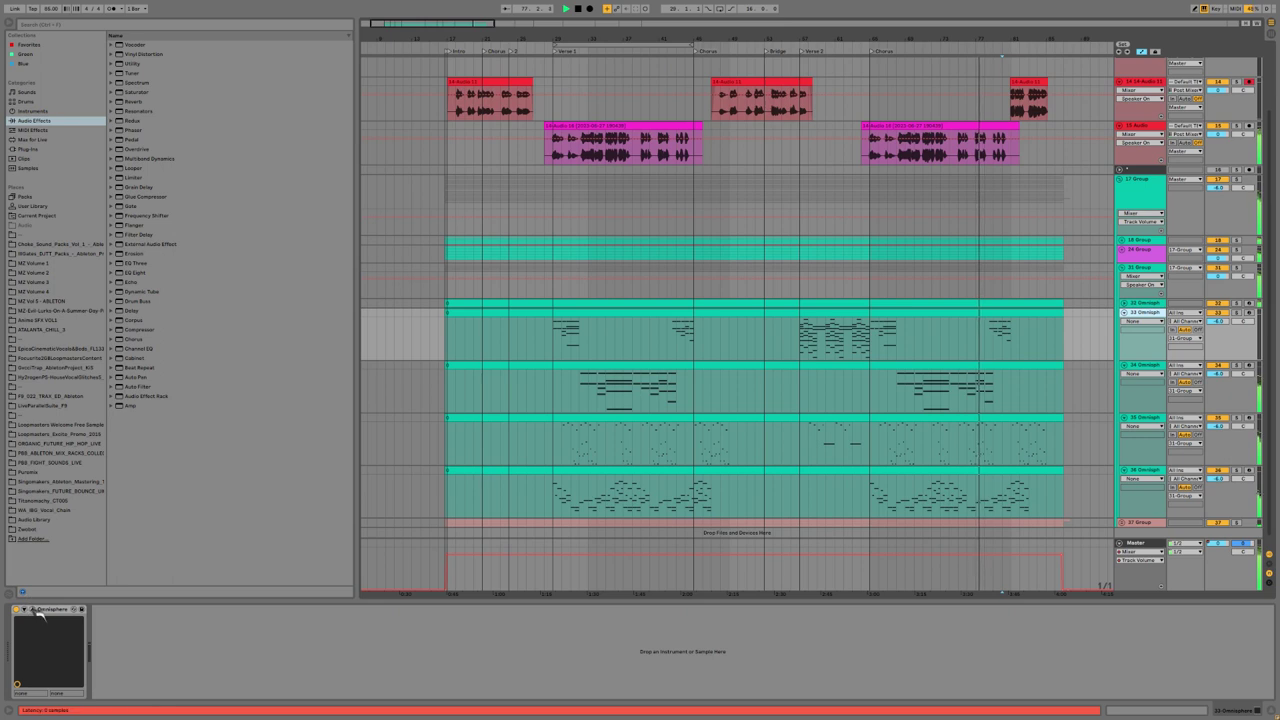
click(1121, 457)
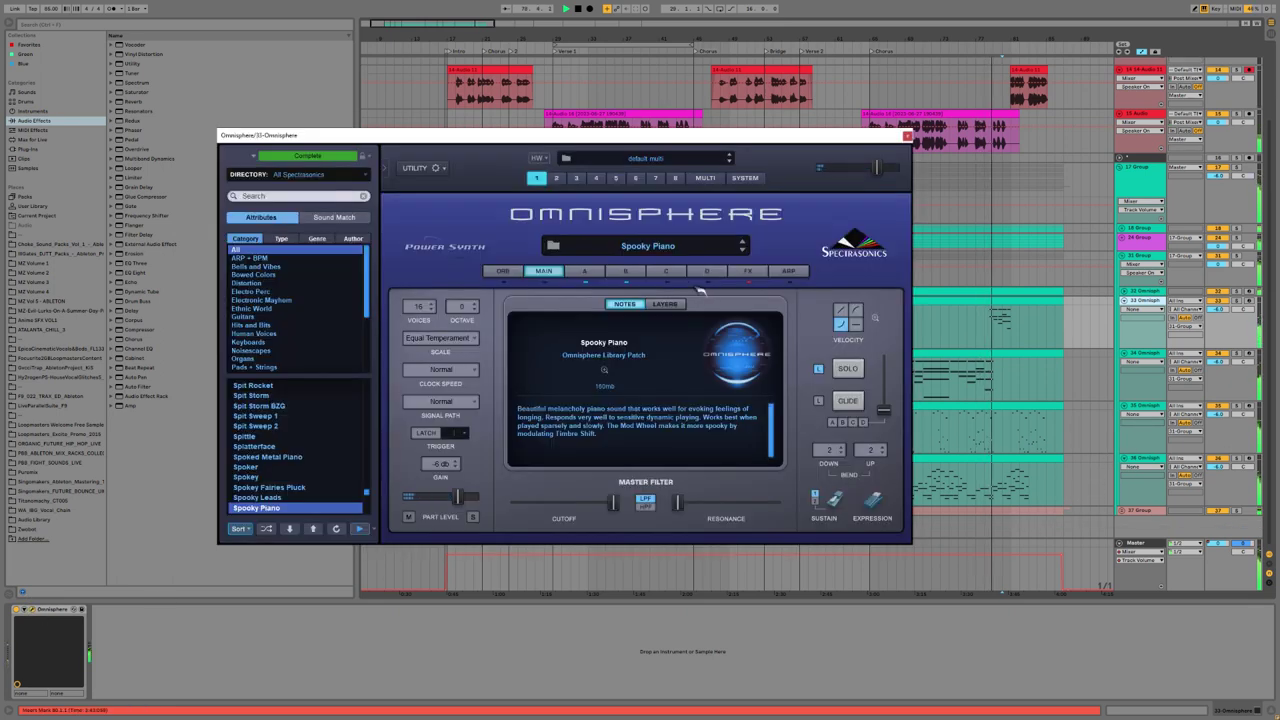
click(748, 271)
Step: View Omnisphere's Spooky Piano patch on the 34-Omnisphere and 35-Omnisphere tracks, including the FX page on track 35
key(Up)
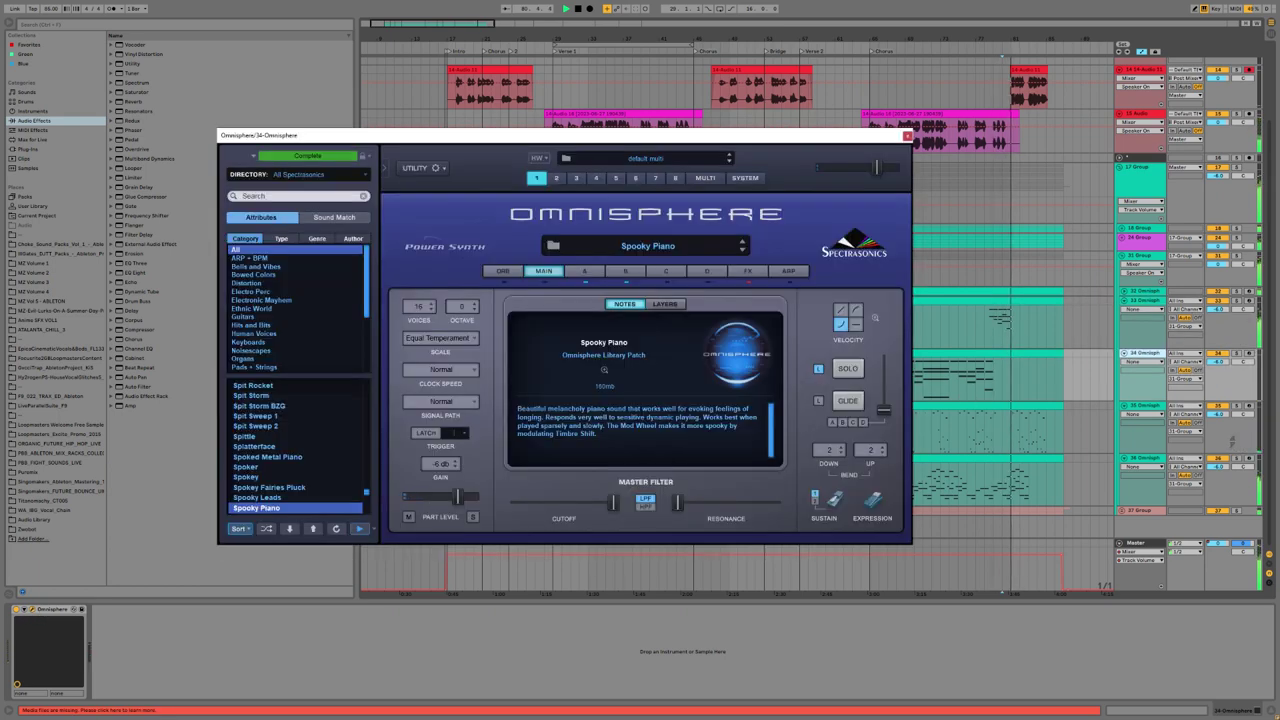
key(Down)
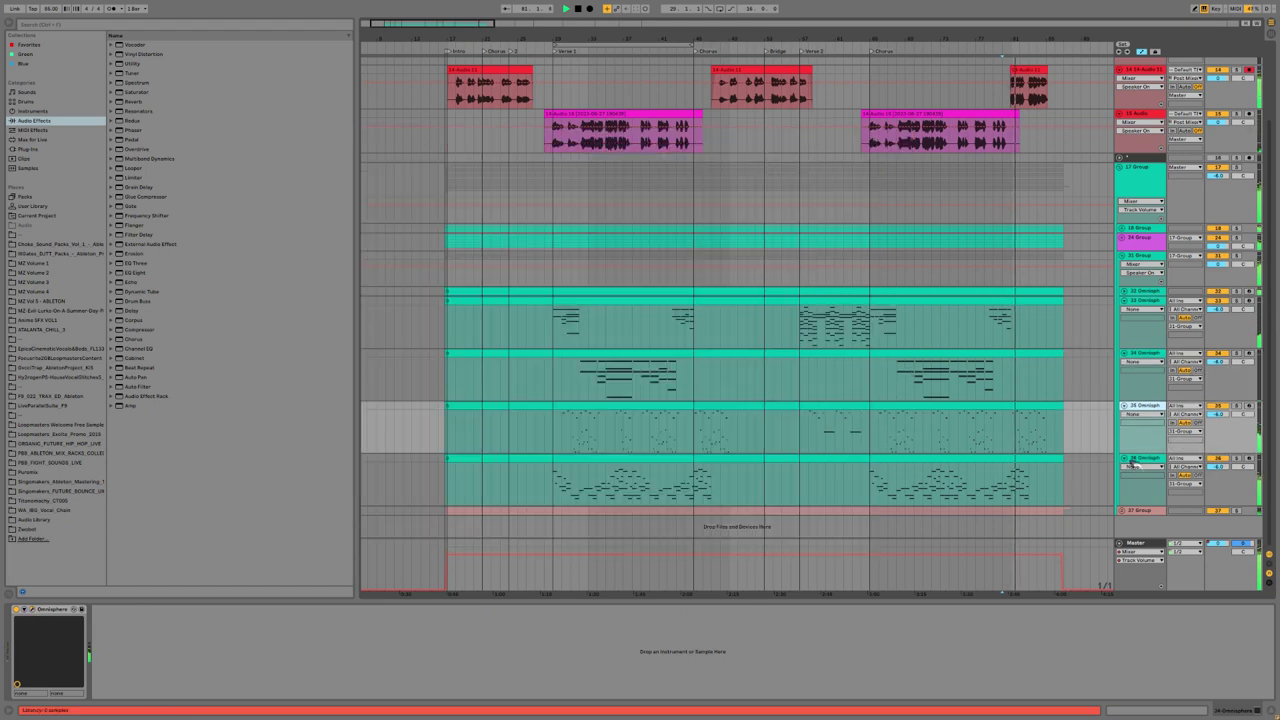
click(1133, 462)
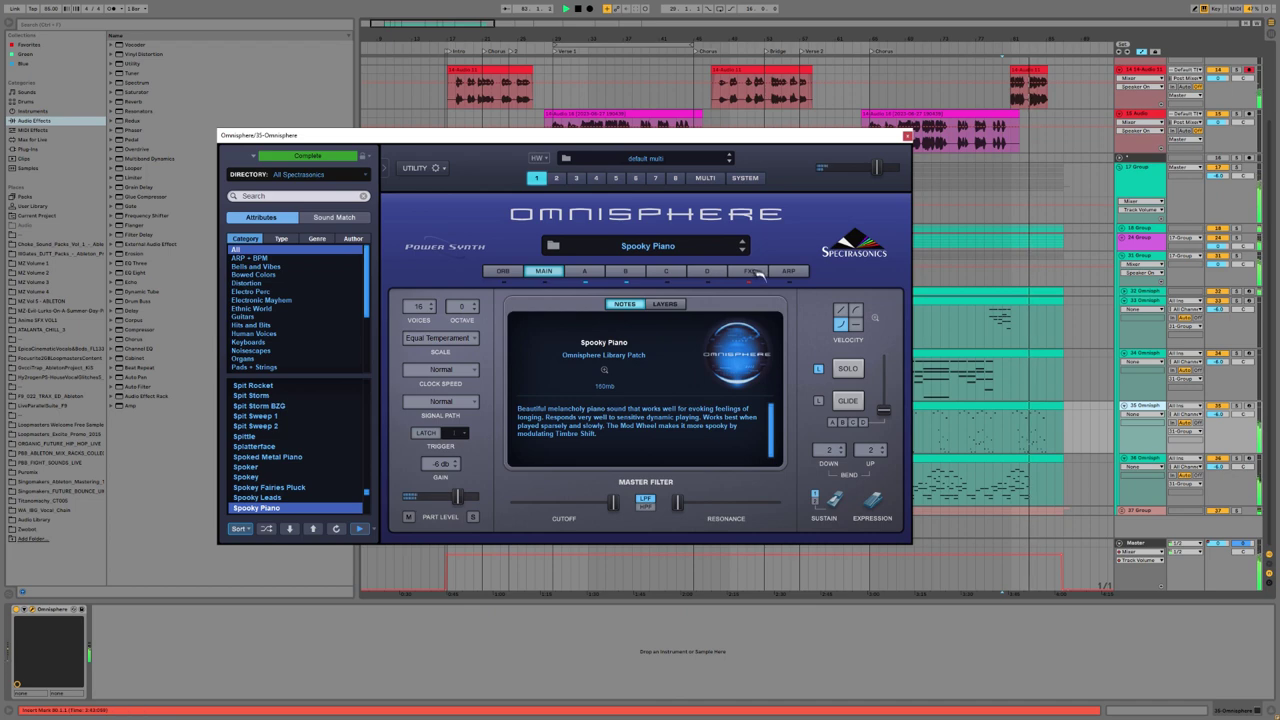
click(750, 271)
Step: View Omnisphere's Spooky Piano patch on the 36-Omnisphere track and close the plugin window
click(1138, 484)
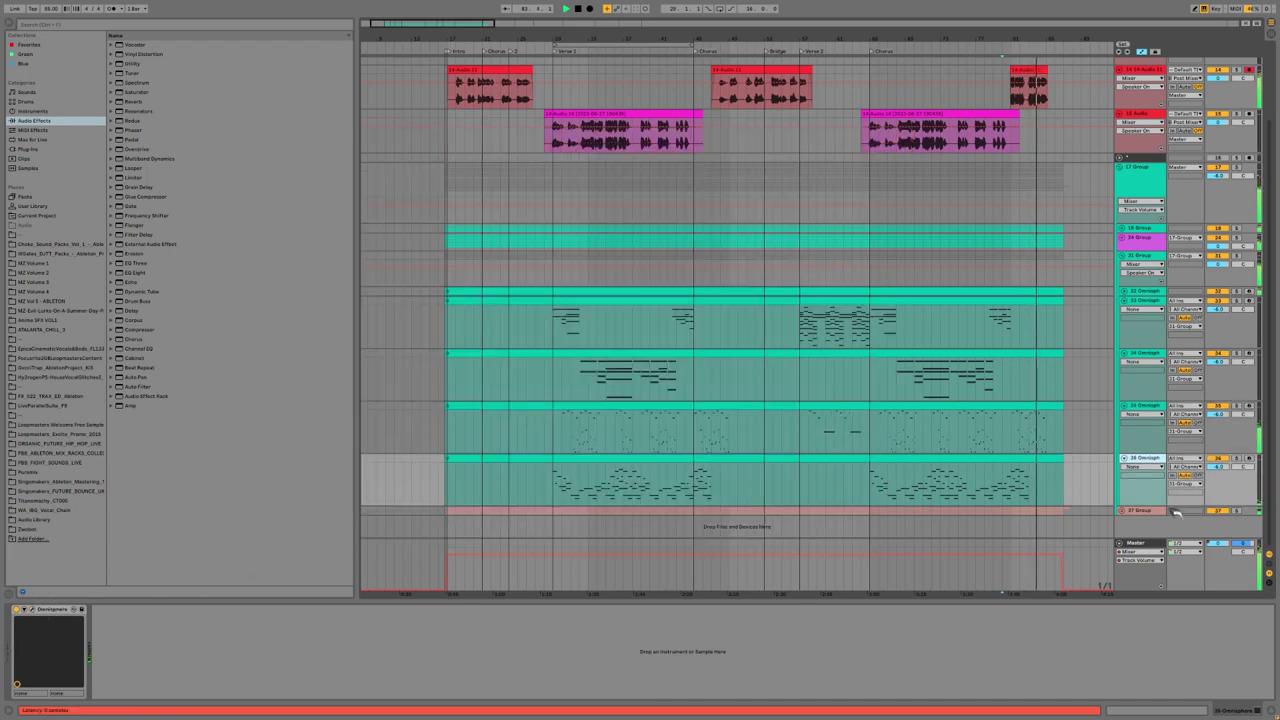
key(ctrl+alt+p)
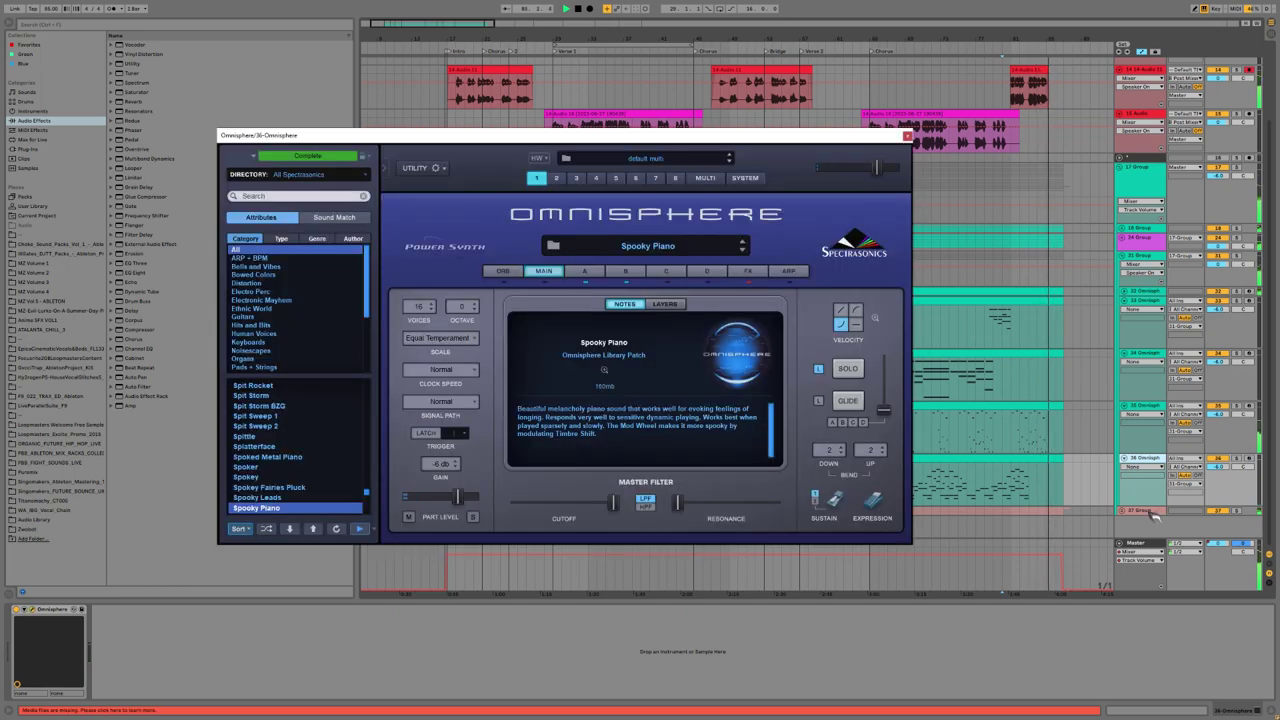
key(ctrl+alt+p)
Step: Unfold the 37 Group and show the devices on the group and on its Kick track
click(1121, 510)
scroll(1100, 480, down, 3)
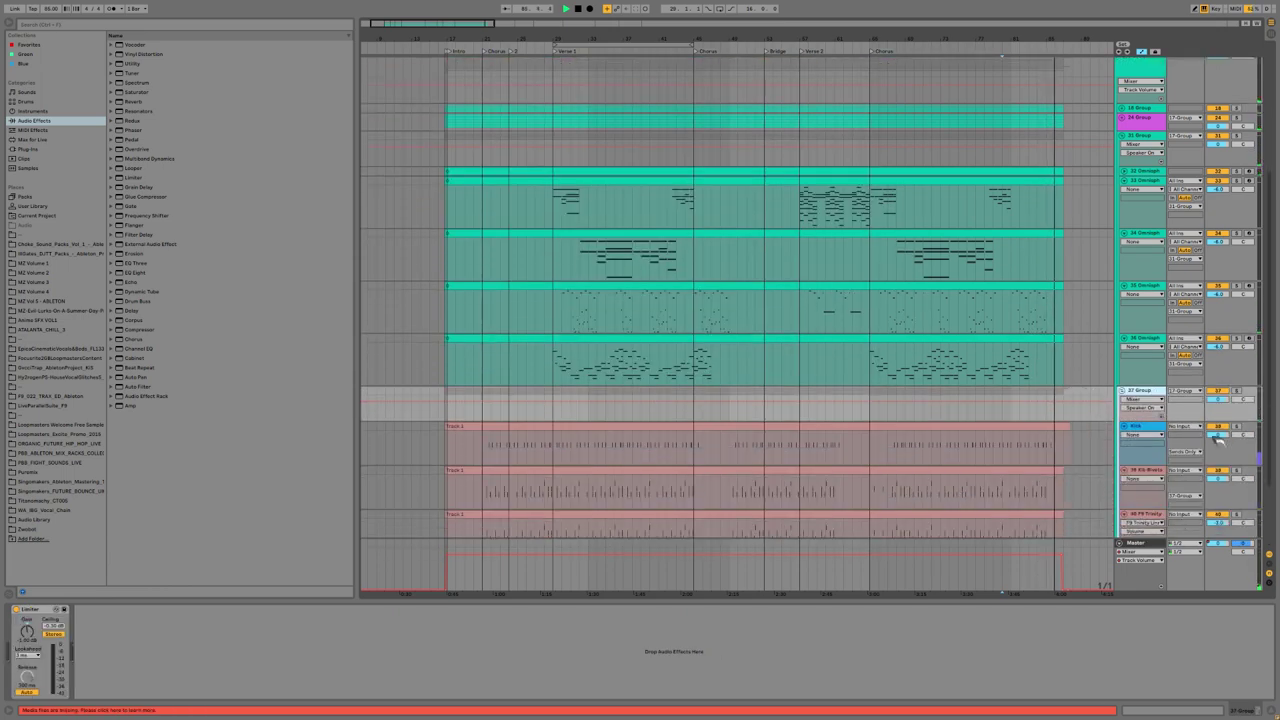
click(1218, 445)
scroll(1221, 447, down, 2)
Step: Show the drum kit chain on the 39 Kit-Rivets track and its PhoenixVerb
click(1230, 450)
scroll(1229, 450, down, 2)
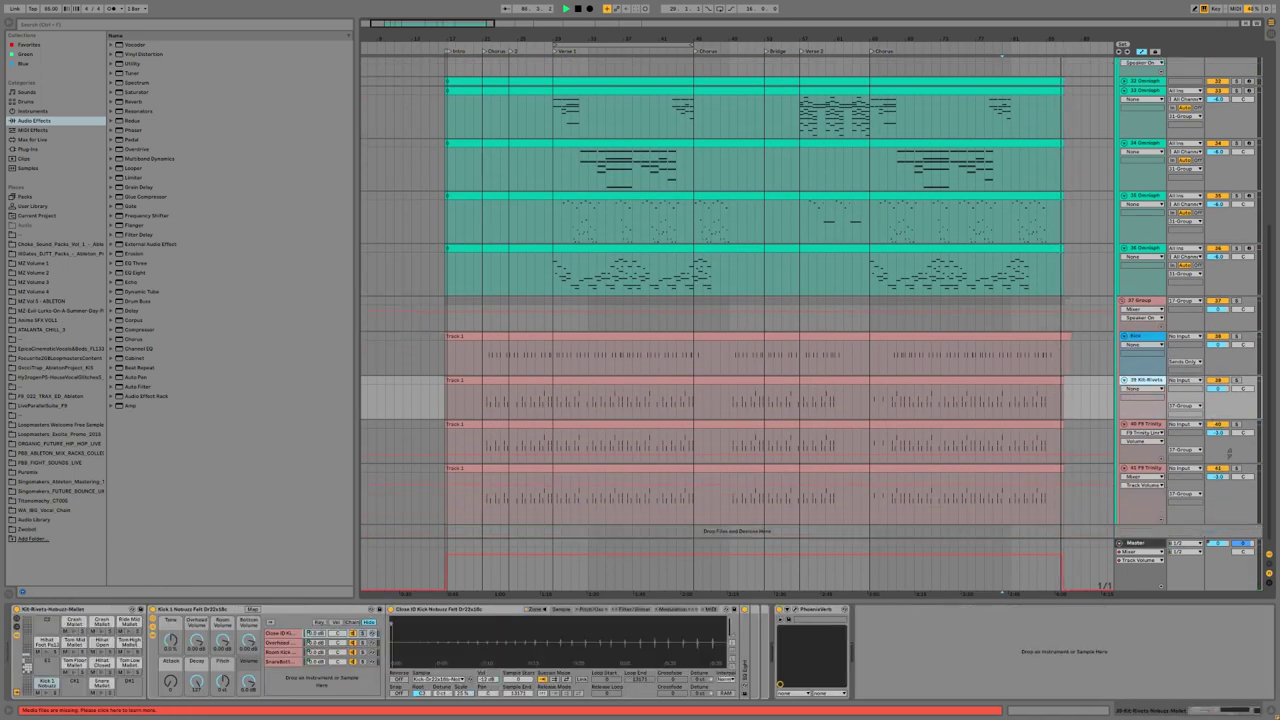
click(794, 612)
Step: Show the FX Trinity Line Kit chains on tracks 40 and 41, through to the final PhoenixVerb on track 41
click(1225, 452)
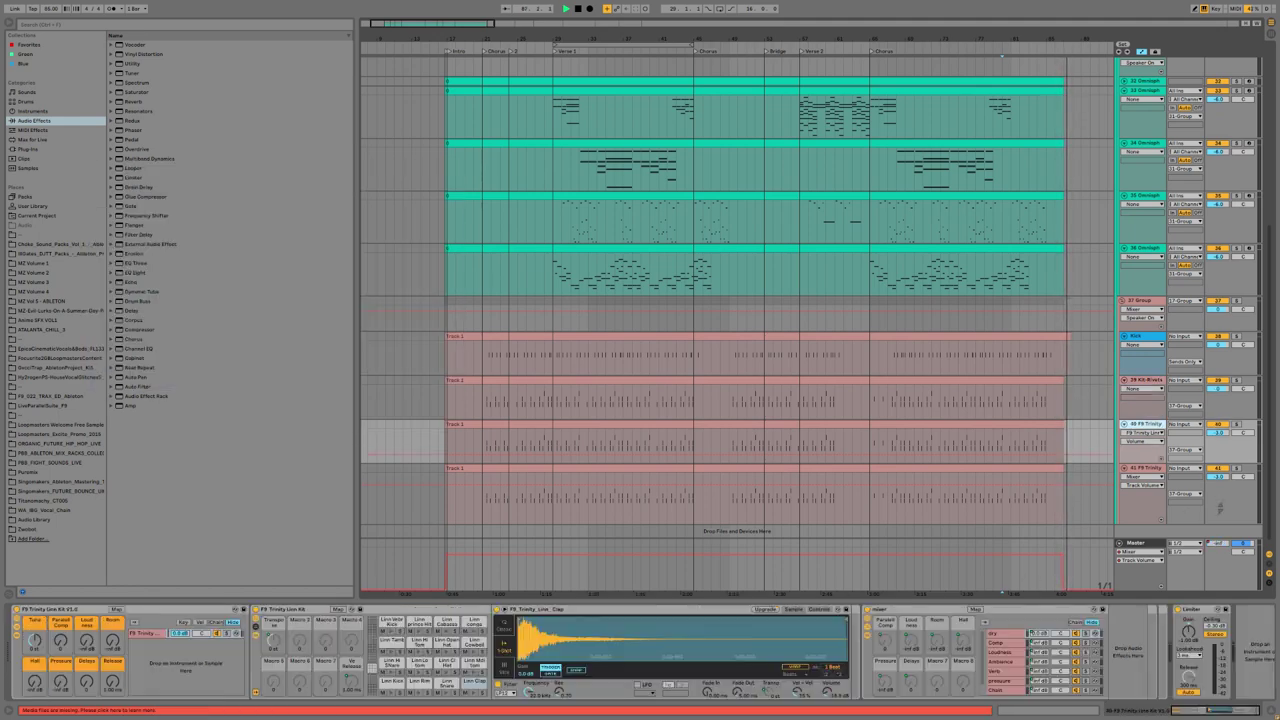
click(1221, 512)
scroll(1218, 514, down, 1)
drag(1218, 709, 1258, 714)
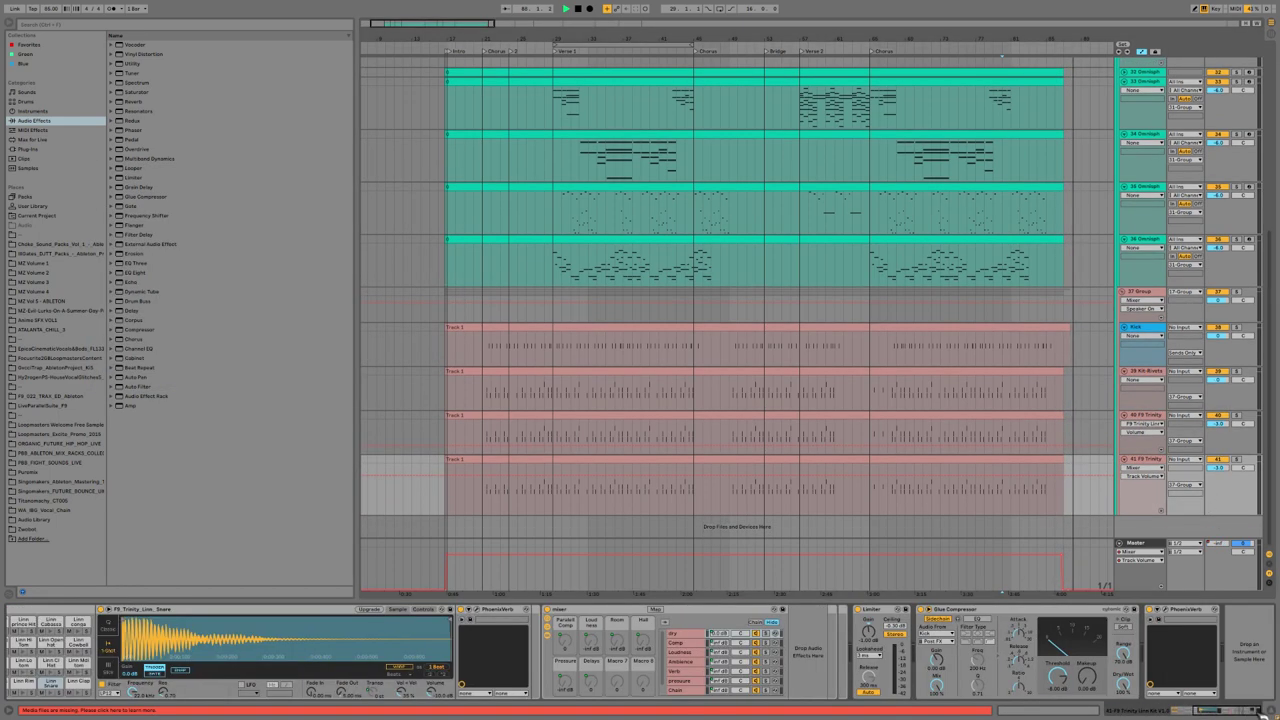